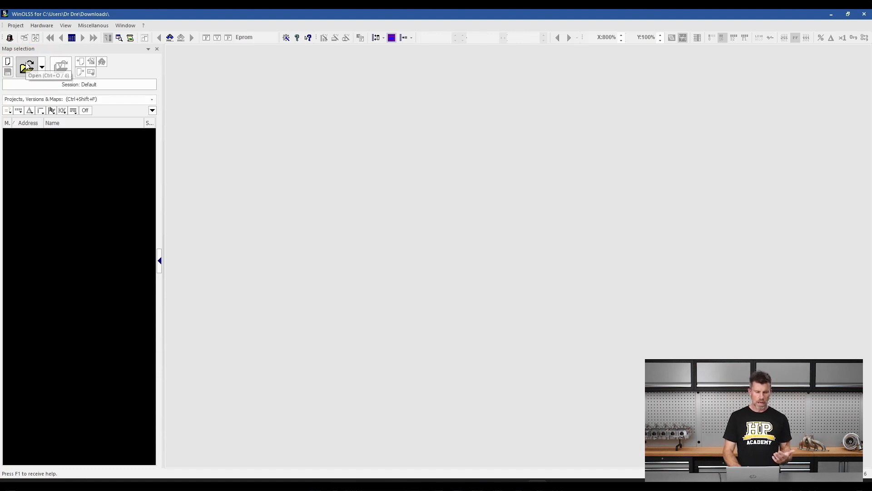
Step: Open the VW Golf 2.0 TFSI GTI project in its HPA_Tuned version
{"action": "left_click", "coordinate": [28, 66]}
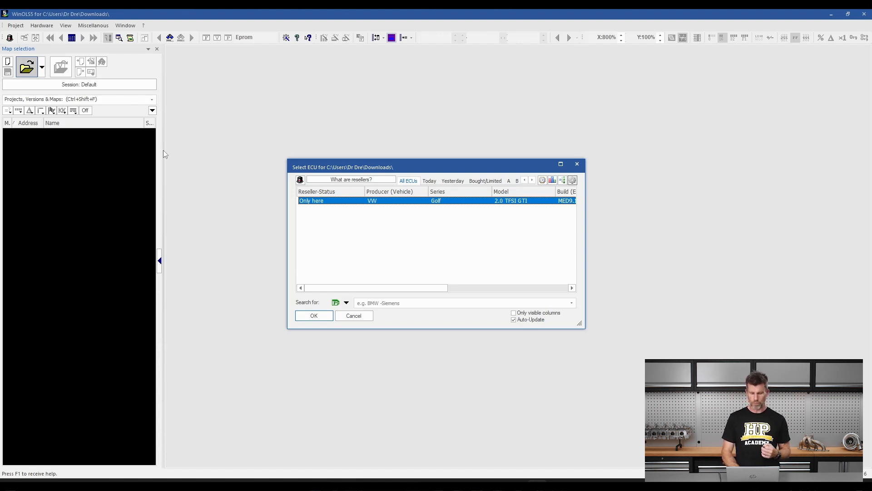
{"action": "left_click", "coordinate": [310, 314]}
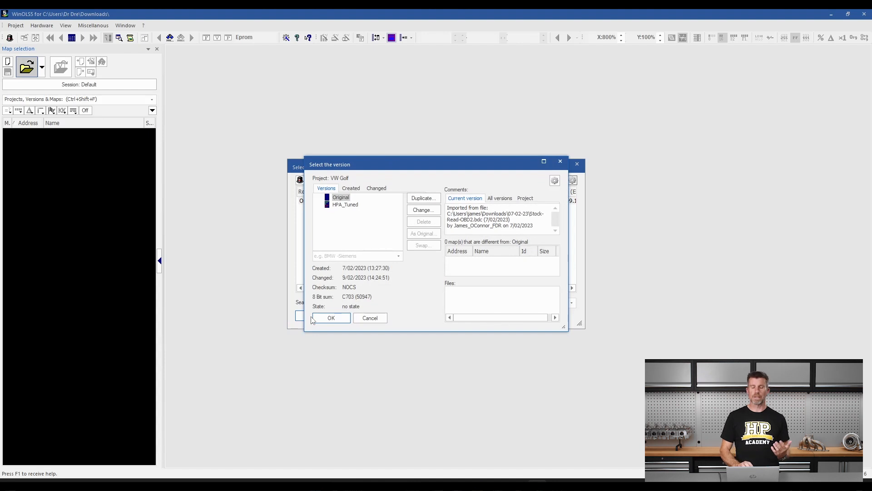
{"action": "mouse_move", "coordinate": [367, 197]}
{"action": "left_mouse_down"}
{"action": "mouse_move", "coordinate": [341, 187]}
{"action": "mouse_move", "coordinate": [312, 211]}
{"action": "mouse_move", "coordinate": [373, 217]}
{"action": "mouse_move", "coordinate": [370, 202]}
{"action": "left_mouse_up"}
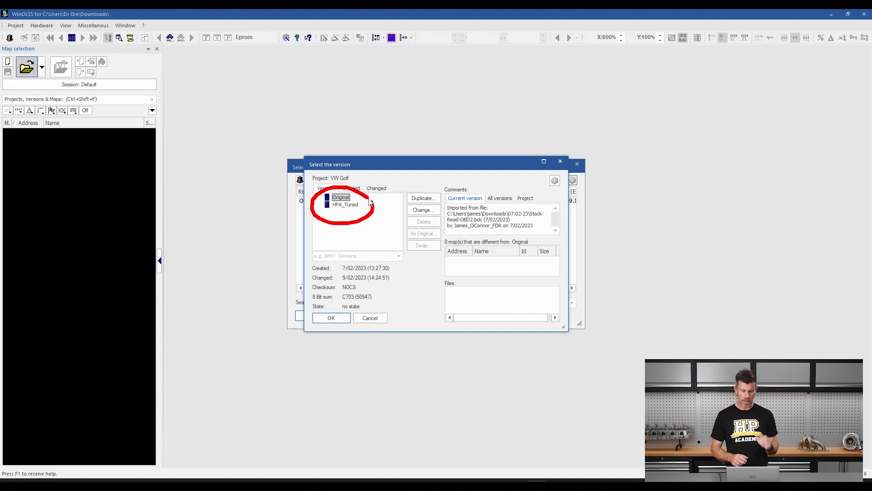
{"action": "left_click", "coordinate": [350, 205]}
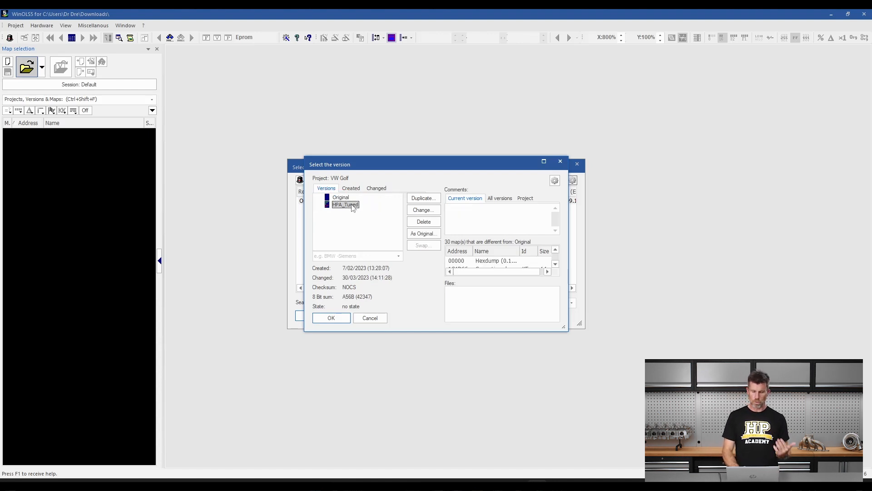
{"action": "left_click", "coordinate": [330, 318]}
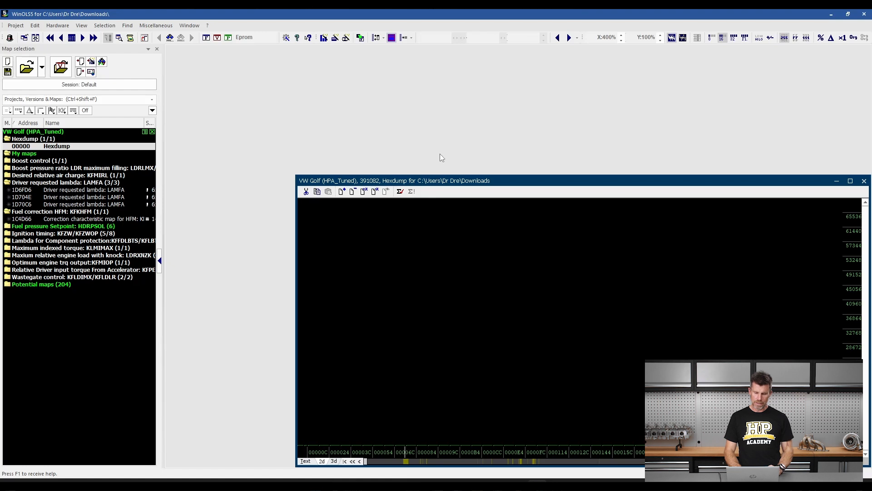
Step: Reposition the Hexdump window fully inside the workspace, maximize it and restore it to a floating window
{"action": "left_click_drag", "start_coordinate": [443, 182], "coordinate": [324, 71]}
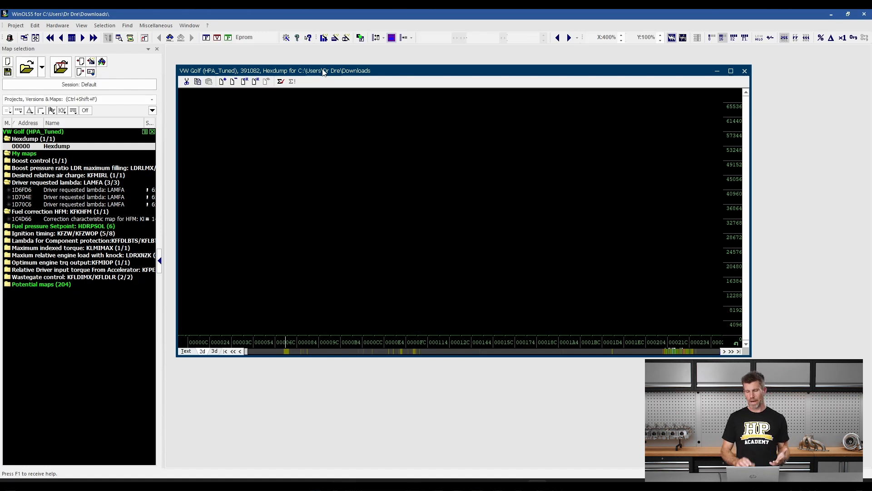
{"action": "left_click", "coordinate": [730, 70]}
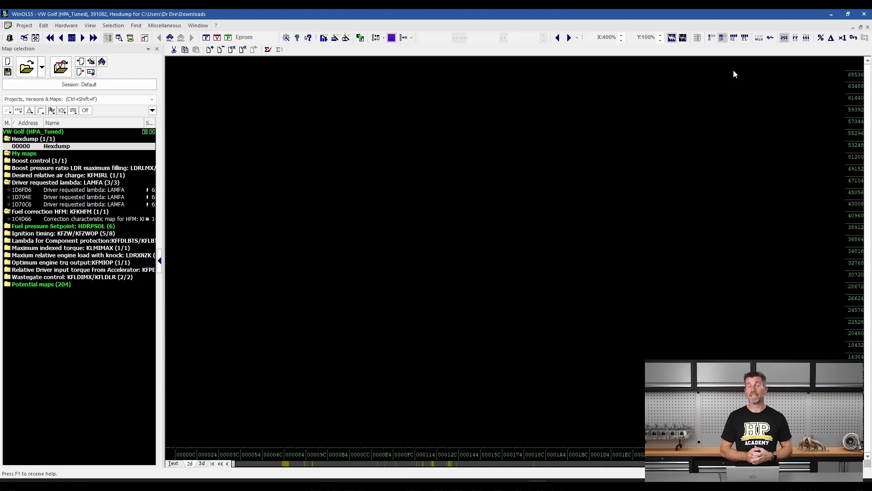
{"action": "left_click", "coordinate": [860, 28]}
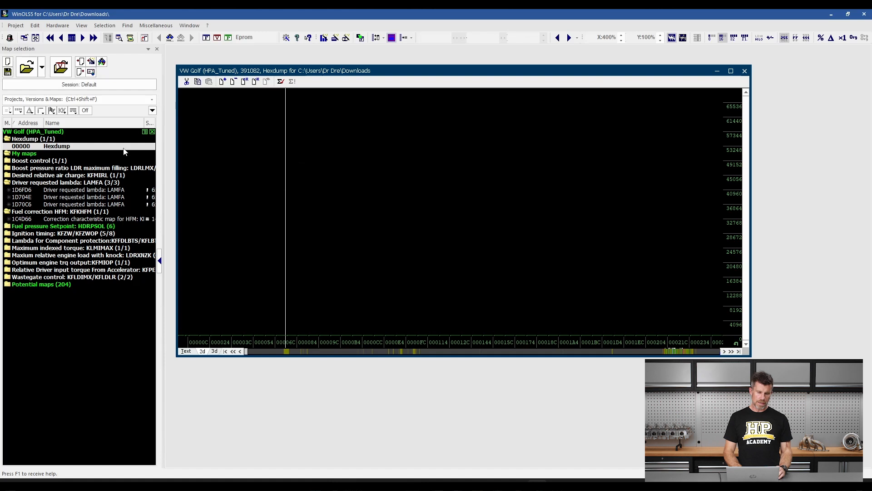
{"action": "mouse_move", "coordinate": [180, 148]}
{"action": "left_mouse_down"}
{"action": "mouse_move", "coordinate": [5, 131]}
{"action": "mouse_move", "coordinate": [2, 182]}
{"action": "mouse_move", "coordinate": [20, 299]}
{"action": "mouse_move", "coordinate": [183, 200]}
{"action": "left_mouse_up"}
{"action": "key", "text": "Escape"}
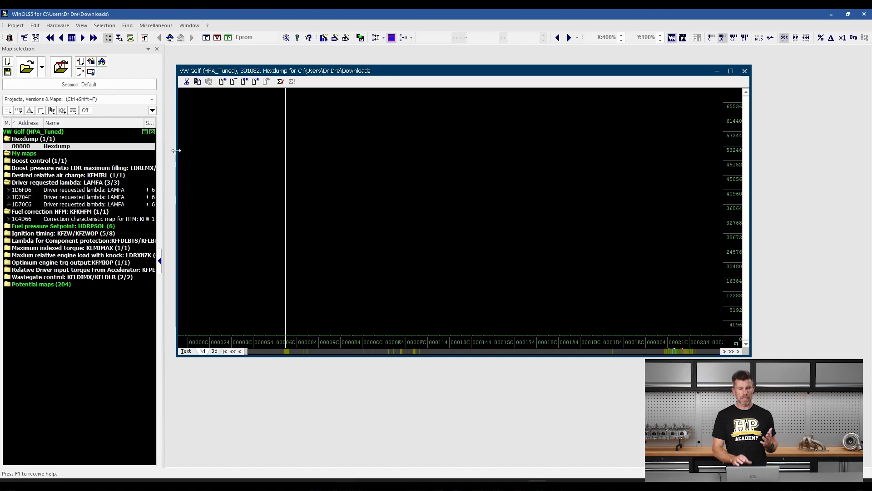
{"action": "mouse_move", "coordinate": [102, 137]}
{"action": "mouse_move", "coordinate": [102, 137]}
{"action": "left_mouse_down"}
{"action": "mouse_move", "coordinate": [2, 137]}
{"action": "mouse_move", "coordinate": [57, 162]}
{"action": "mouse_move", "coordinate": [77, 130]}
{"action": "mouse_move", "coordinate": [1, 155]}
{"action": "mouse_move", "coordinate": [49, 164]}
{"action": "mouse_move", "coordinate": [45, 151]}
{"action": "left_mouse_up"}
{"action": "key", "text": "Escape"}
{"action": "key", "text": "Escape"}
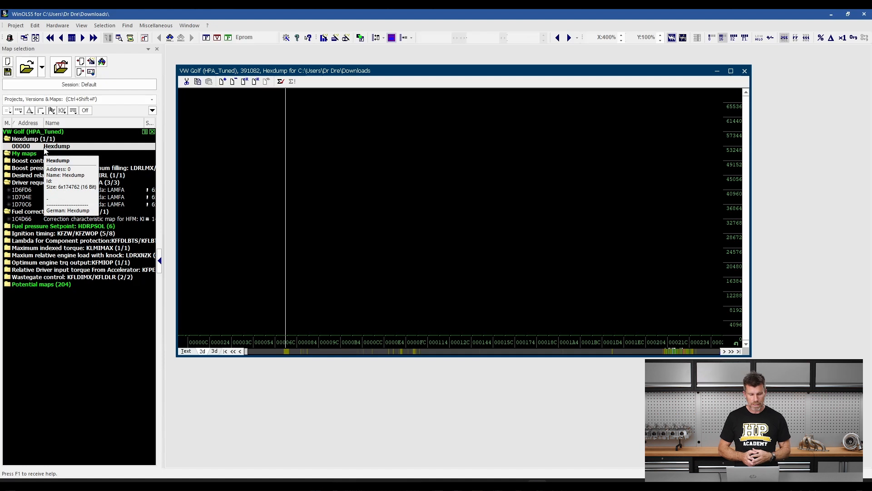
{"action": "mouse_move", "coordinate": [182, 155]}
{"action": "left_mouse_down"}
{"action": "mouse_move", "coordinate": [56, 143]}
{"action": "mouse_move", "coordinate": [3, 165]}
{"action": "mouse_move", "coordinate": [3, 278]}
{"action": "mouse_move", "coordinate": [16, 295]}
{"action": "left_mouse_up"}
{"action": "mouse_move", "coordinate": [125, 283]}
{"action": "left_mouse_down"}
{"action": "mouse_move", "coordinate": [148, 271]}
{"action": "mouse_move", "coordinate": [179, 180]}
{"action": "left_mouse_up"}
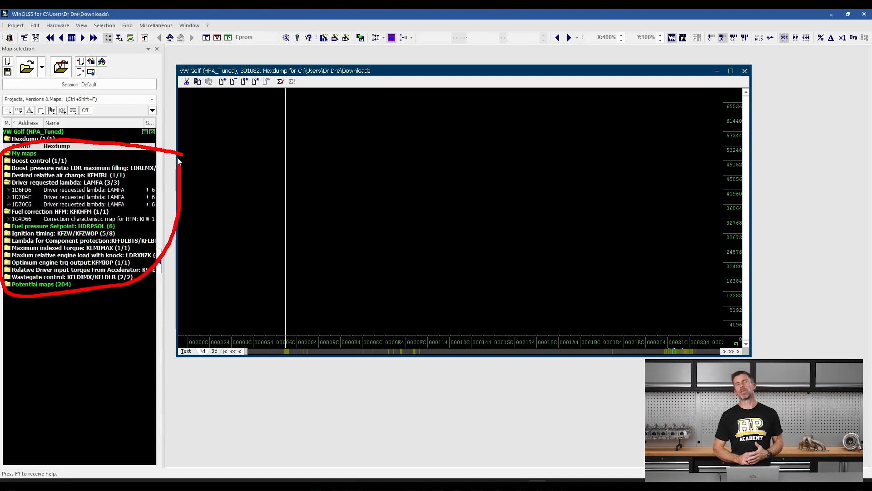
{"action": "key", "text": "Escape"}
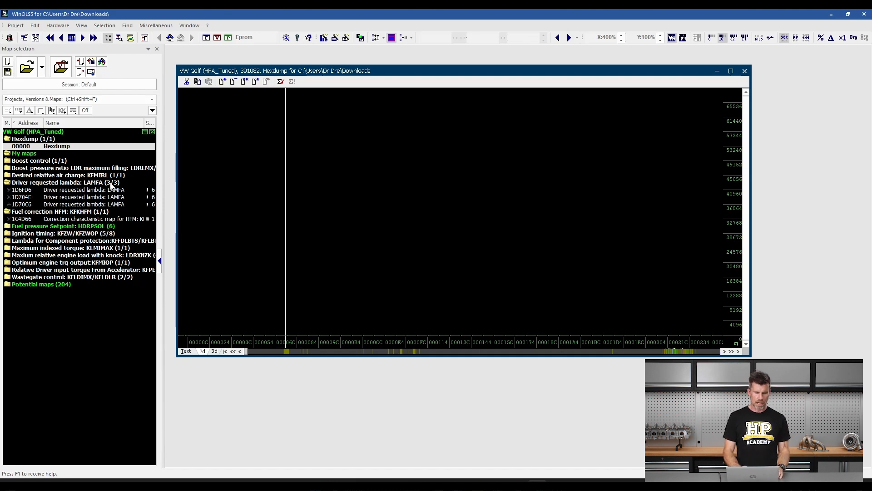
{"action": "mouse_move", "coordinate": [130, 177]}
{"action": "left_mouse_down"}
{"action": "mouse_move", "coordinate": [26, 173]}
{"action": "mouse_move", "coordinate": [2, 181]}
{"action": "mouse_move", "coordinate": [13, 197]}
{"action": "mouse_move", "coordinate": [89, 199]}
{"action": "mouse_move", "coordinate": [132, 189]}
{"action": "mouse_move", "coordinate": [133, 173]}
{"action": "left_mouse_up"}
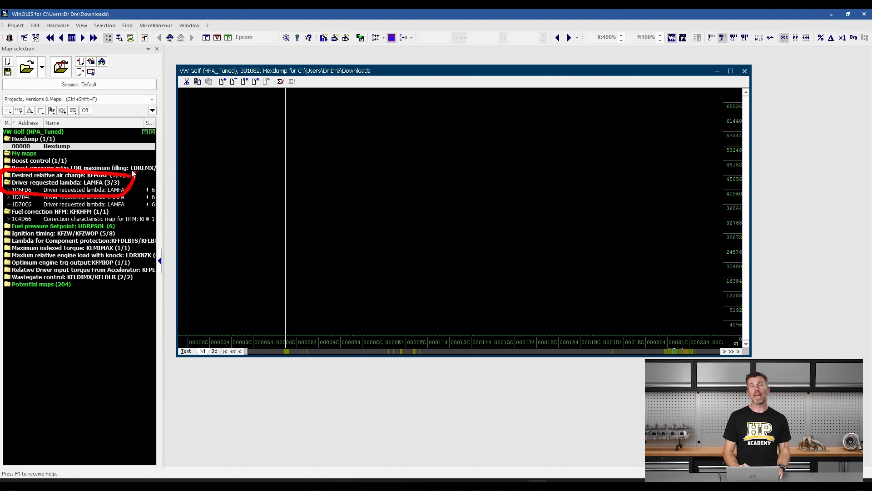
{"action": "key", "text": "Escape"}
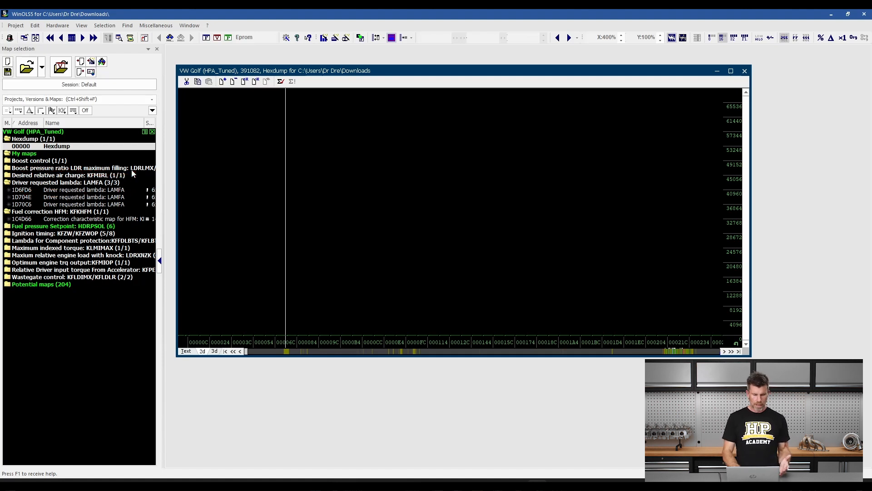
{"action": "mouse_move", "coordinate": [139, 181]}
{"action": "left_mouse_down"}
{"action": "mouse_move", "coordinate": [13, 173]}
{"action": "mouse_move", "coordinate": [5, 210]}
{"action": "mouse_move", "coordinate": [121, 213]}
{"action": "left_mouse_up"}
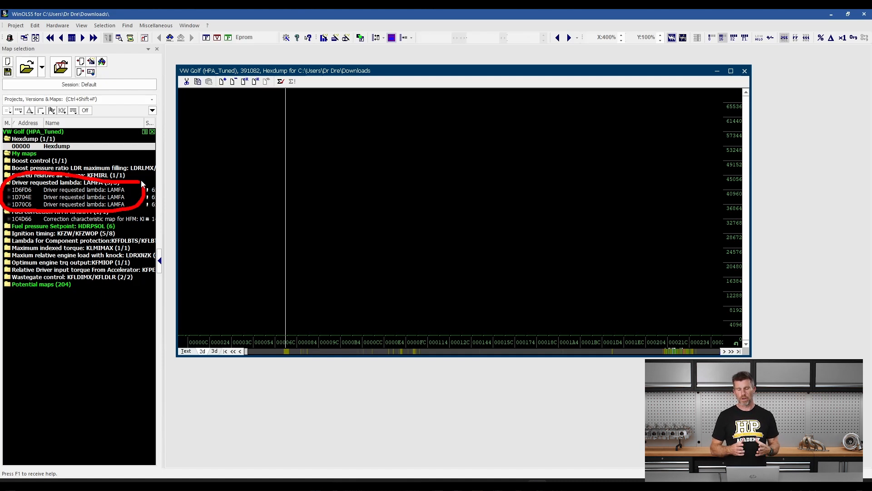
{"action": "key", "text": "Escape"}
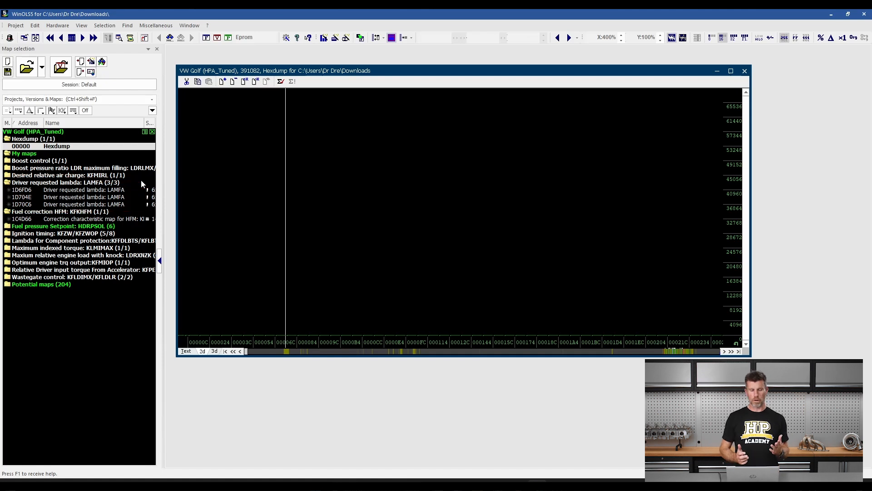
Step: Collapse the "Driver requested lambda: LAMFA" and "Fuel correction HFM: KFKHFM" folders in the map list
{"action": "left_click", "coordinate": [8, 183]}
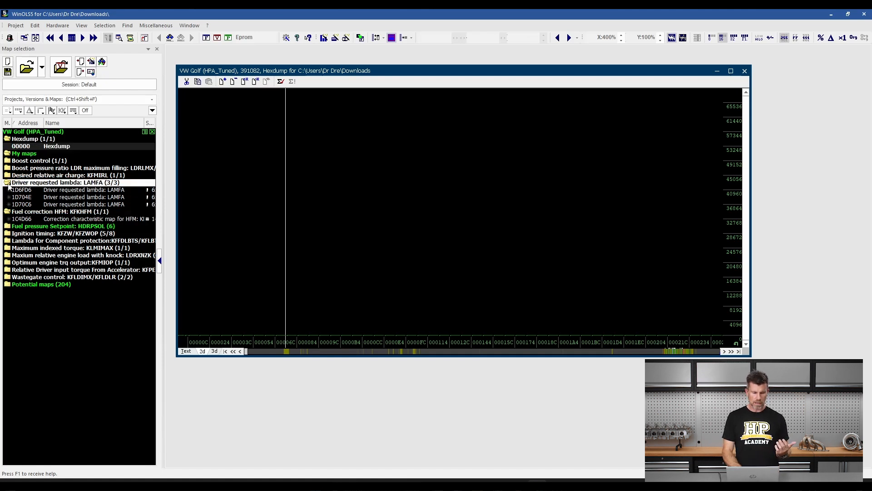
{"action": "double_click", "coordinate": [8, 184]}
{"action": "left_click", "coordinate": [9, 190]}
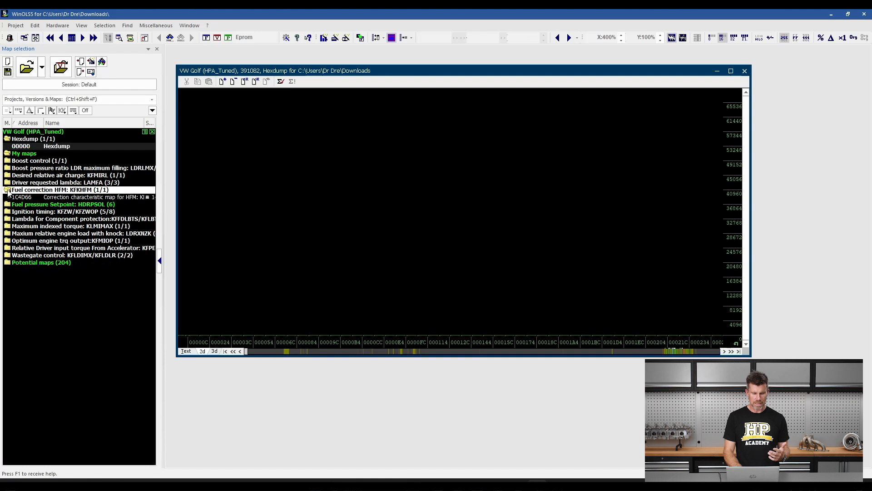
{"action": "double_click", "coordinate": [8, 191]}
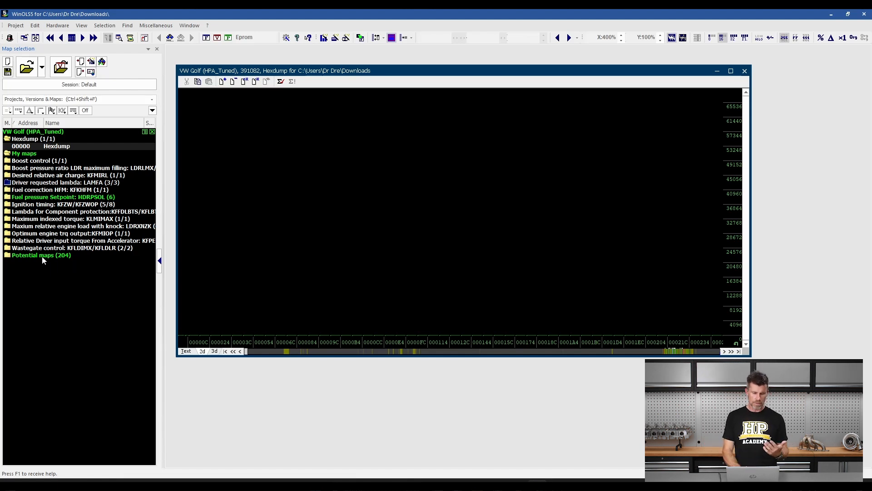
Step: Expand the Potential maps folder and browse its list of detected maps
{"action": "double_click", "coordinate": [7, 256]}
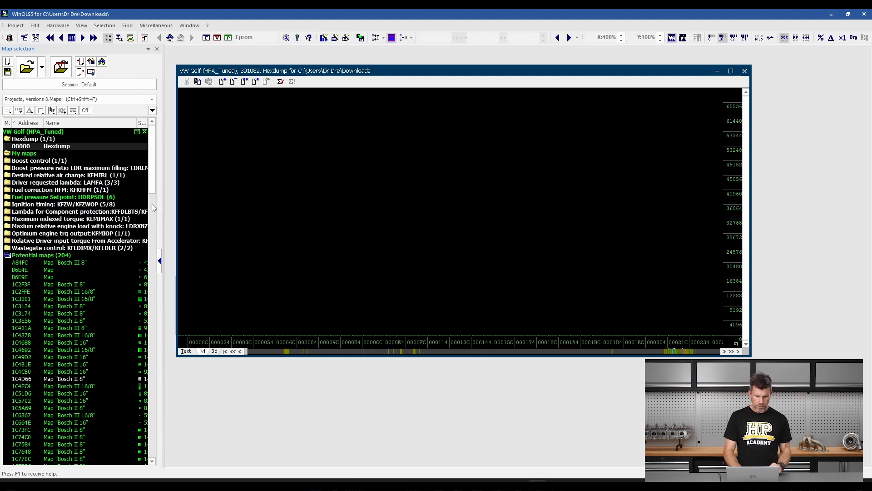
{"action": "scroll", "coordinate": [152, 203], "scroll_direction": "down", "scroll_amount": 9}
{"action": "scroll", "coordinate": [149, 236], "scroll_direction": "down", "scroll_amount": 4}
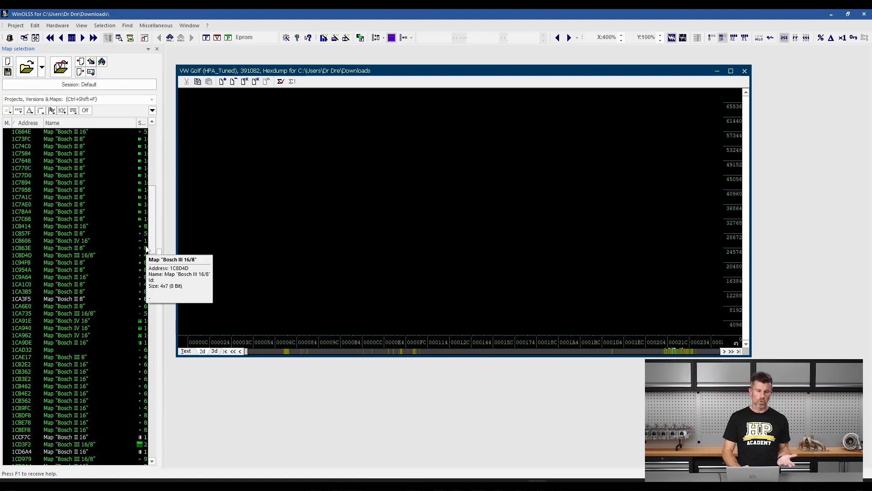
{"action": "scroll", "coordinate": [147, 227], "scroll_direction": "up", "scroll_amount": 11}
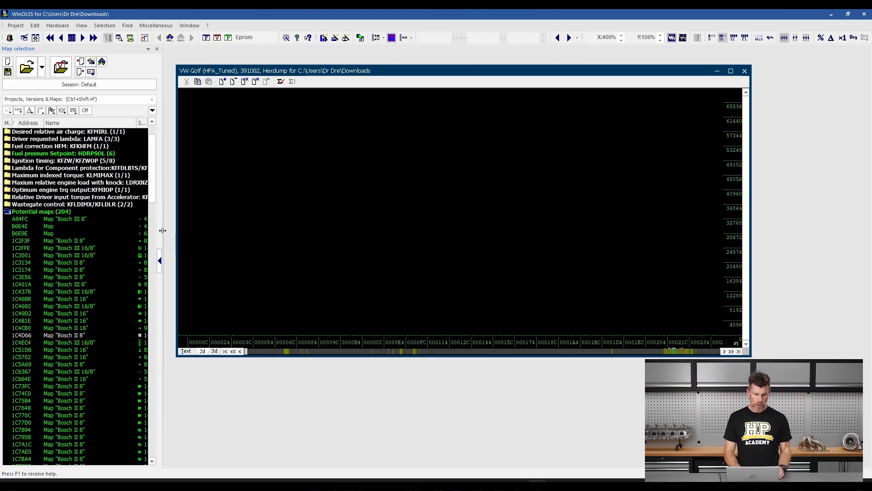
Step: Narrow the map selection area, hide it completely and show it again
{"action": "left_click_drag", "start_coordinate": [163, 230], "coordinate": [138, 218]}
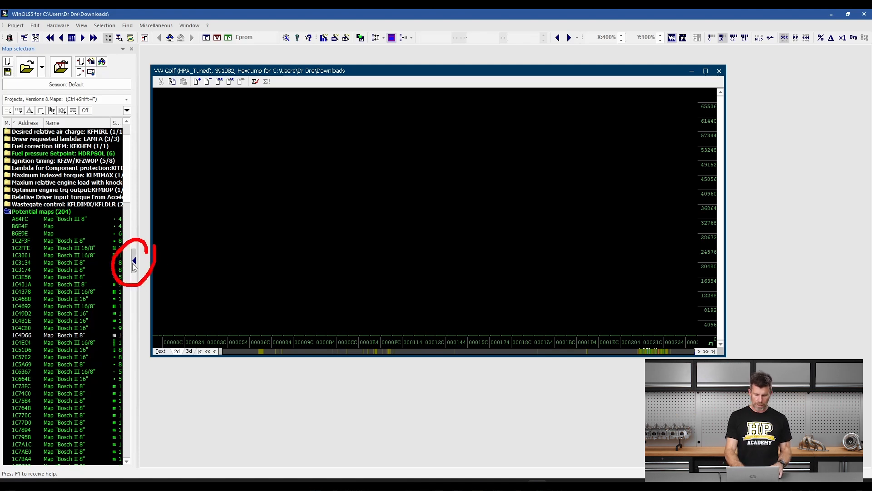
{"action": "left_click", "coordinate": [132, 262]}
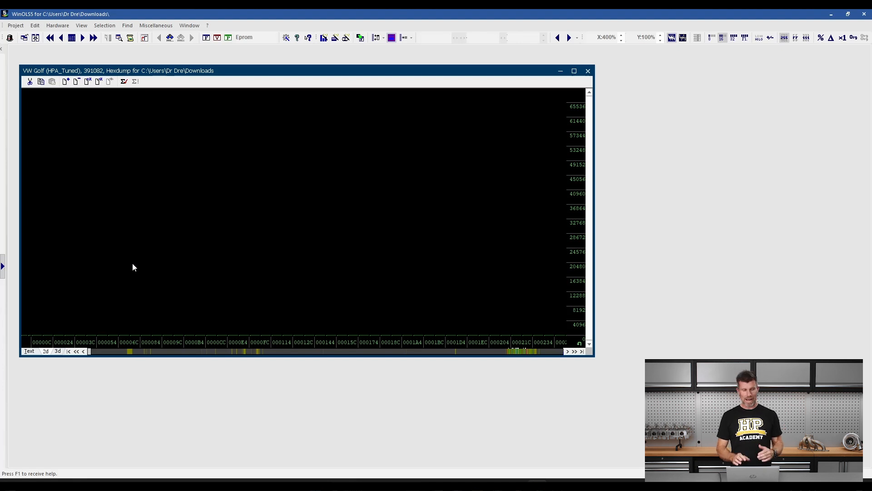
{"action": "left_click", "coordinate": [3, 268]}
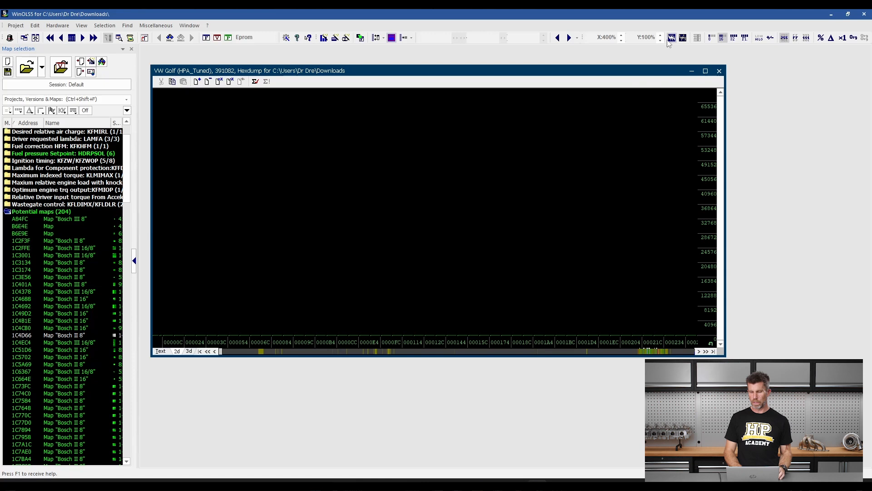
Step: Turn on the row markers / helping lines in the Hexdump and switch its data display to 8 bit
{"action": "mouse_move", "coordinate": [676, 22]}
{"action": "left_mouse_down"}
{"action": "mouse_move", "coordinate": [650, 21]}
{"action": "mouse_move", "coordinate": [572, 50]}
{"action": "mouse_move", "coordinate": [680, 54]}
{"action": "mouse_move", "coordinate": [672, 21]}
{"action": "left_mouse_up"}
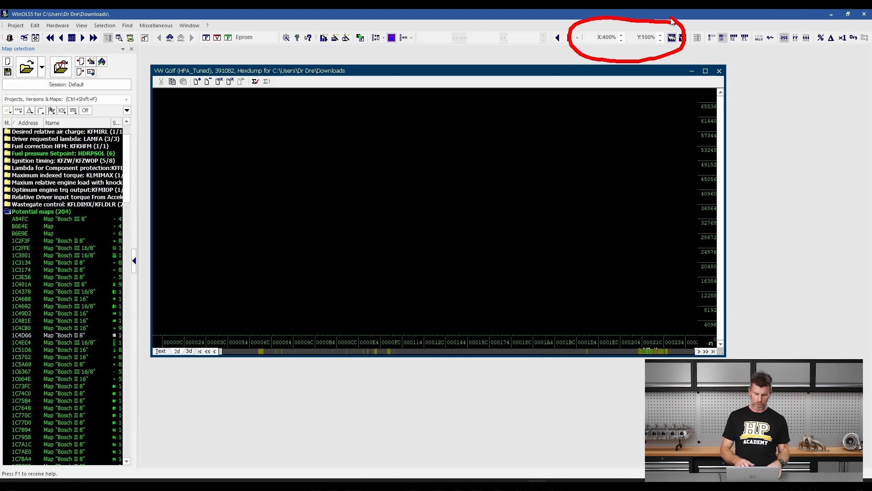
{"action": "mouse_move", "coordinate": [691, 30]}
{"action": "left_mouse_down"}
{"action": "mouse_move", "coordinate": [675, 50]}
{"action": "mouse_move", "coordinate": [691, 28]}
{"action": "left_mouse_up"}
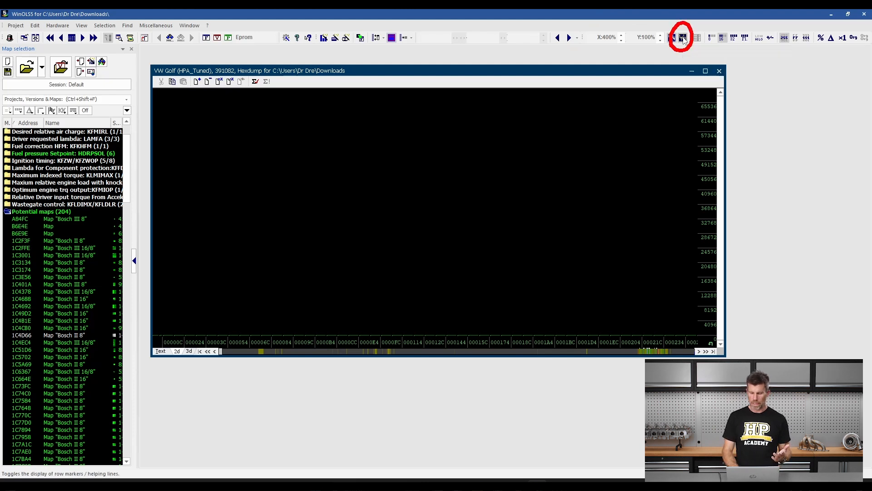
{"action": "left_click", "coordinate": [682, 37]}
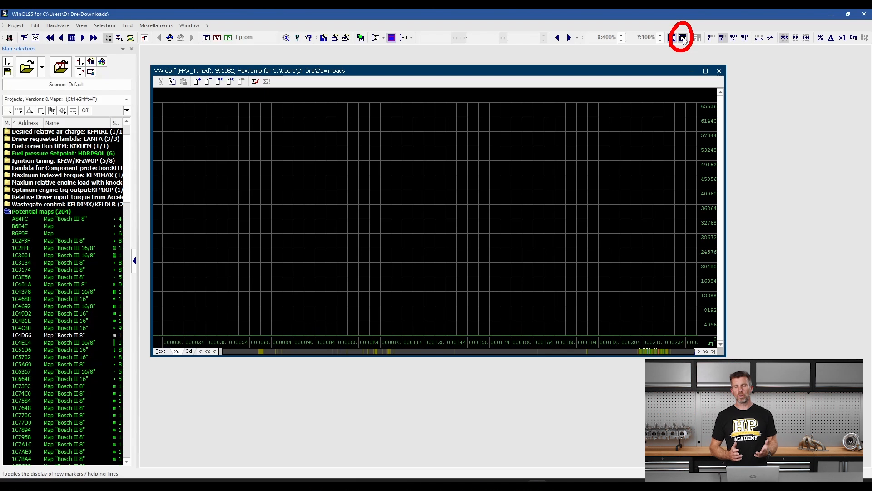
{"action": "left_click", "coordinate": [683, 38]}
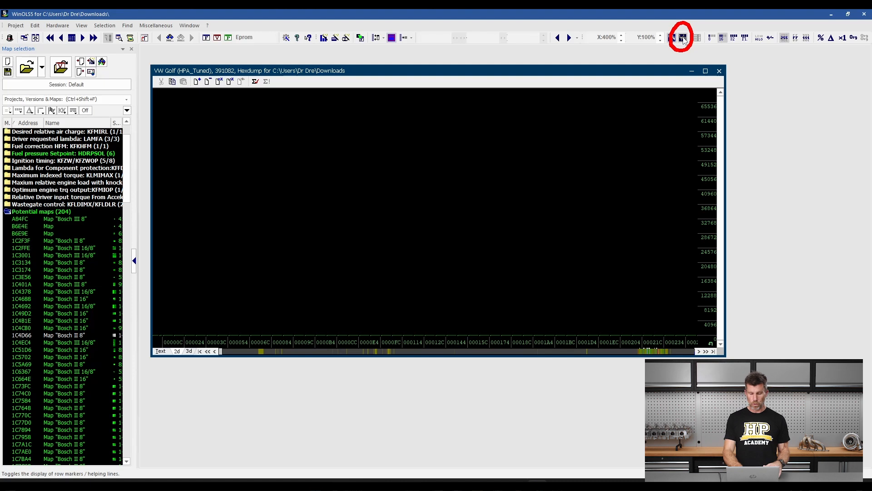
{"action": "left_click", "coordinate": [683, 40]}
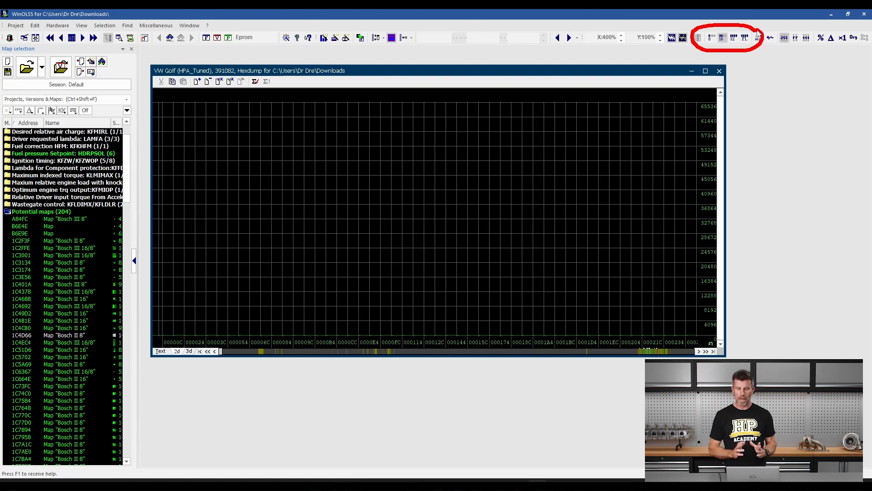
{"action": "left_click", "coordinate": [716, 40]}
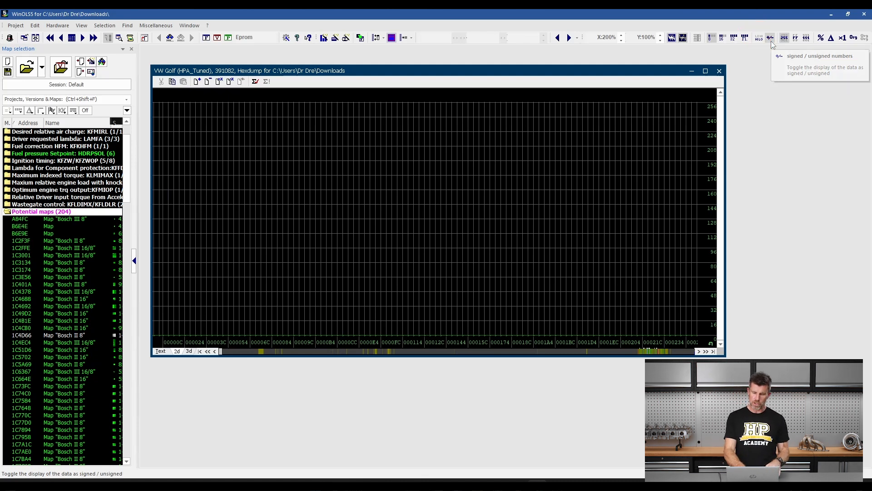
Step: Toggle the Hexdump's signed / unsigned number display and switch it back
{"action": "left_click", "coordinate": [770, 38]}
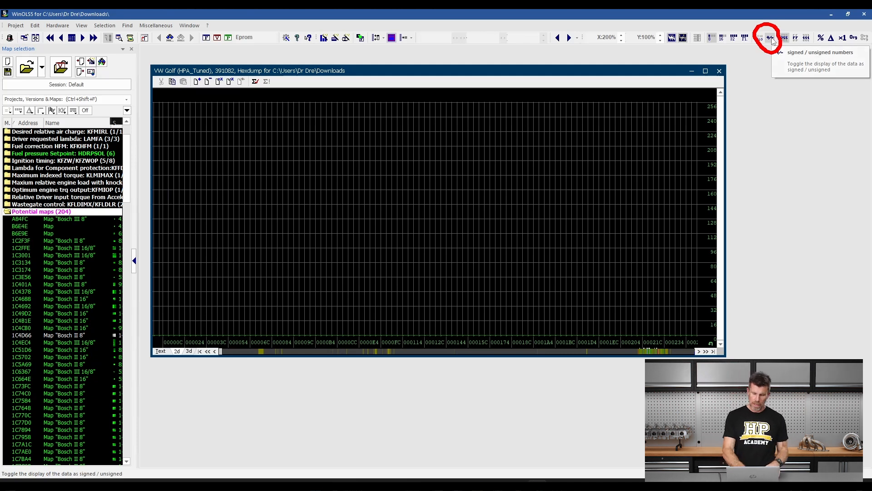
{"action": "left_click", "coordinate": [771, 38]}
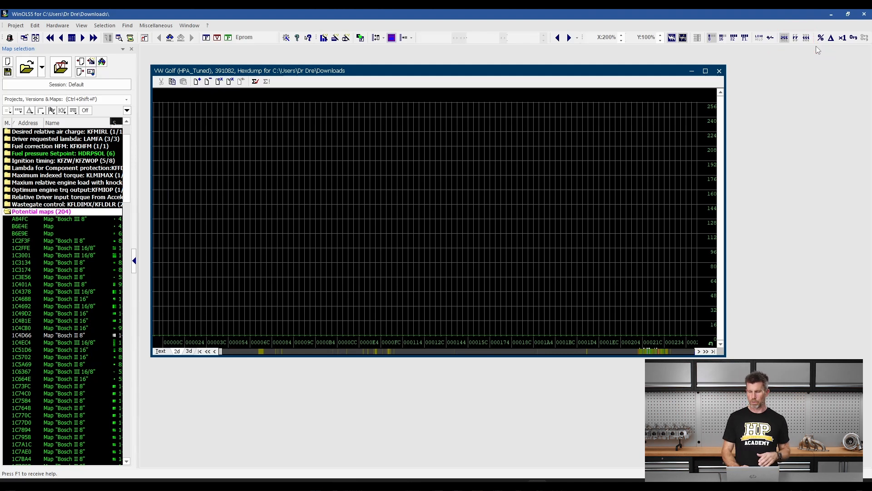
{"action": "mouse_move", "coordinate": [871, 28]}
{"action": "left_mouse_down"}
{"action": "mouse_move", "coordinate": [811, 27]}
{"action": "mouse_move", "coordinate": [819, 53]}
{"action": "mouse_move", "coordinate": [862, 52]}
{"action": "mouse_move", "coordinate": [870, 36]}
{"action": "left_mouse_up"}
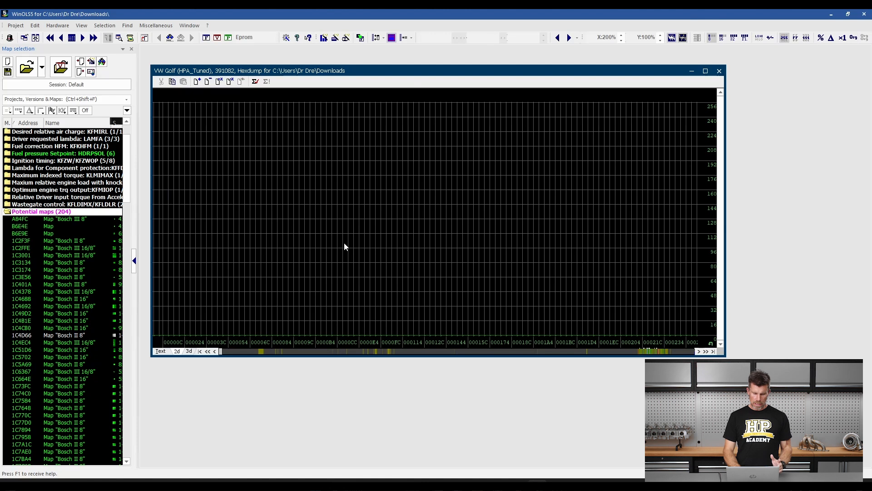
{"action": "mouse_move", "coordinate": [207, 345]}
{"action": "left_mouse_down"}
{"action": "mouse_move", "coordinate": [157, 342]}
{"action": "mouse_move", "coordinate": [155, 372]}
{"action": "mouse_move", "coordinate": [213, 359]}
{"action": "mouse_move", "coordinate": [207, 350]}
{"action": "left_mouse_up"}
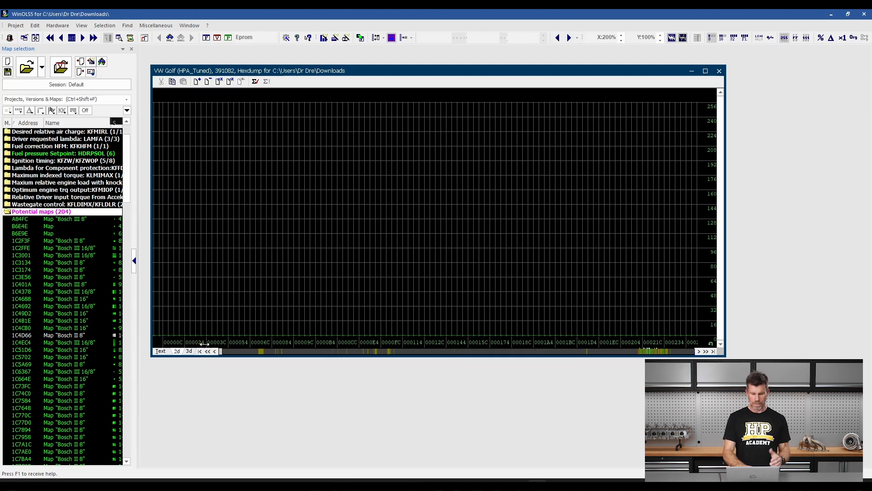
Step: Show the Hexdump in the text view and return it to the 2D view
{"action": "left_click", "coordinate": [161, 351]}
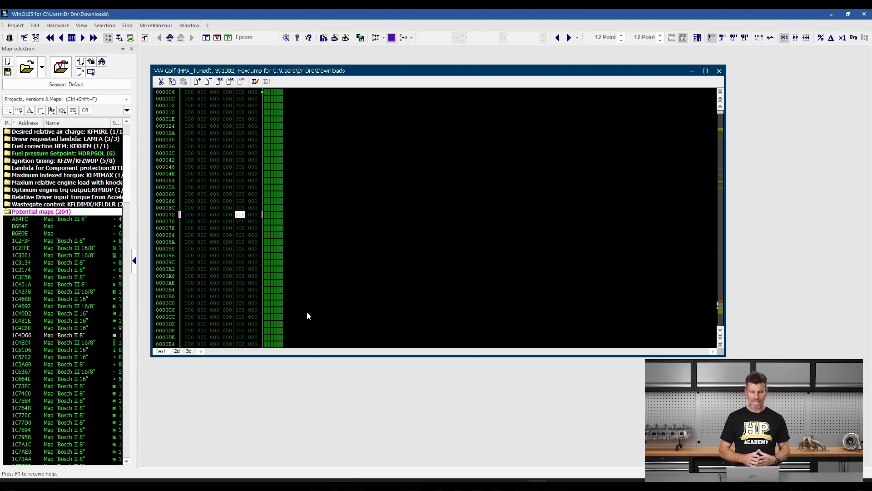
{"action": "left_click", "coordinate": [176, 351]}
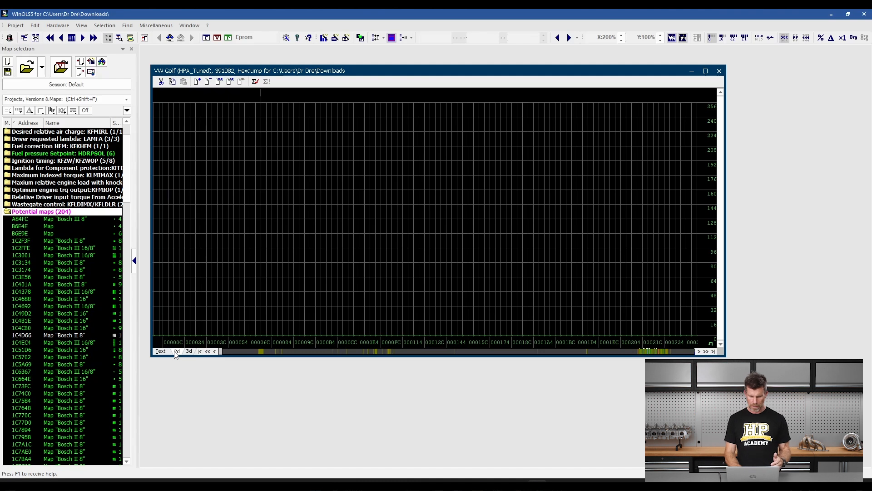
{"action": "mouse_move", "coordinate": [684, 342]}
{"action": "left_mouse_down"}
{"action": "mouse_move", "coordinate": [283, 336]}
{"action": "mouse_move", "coordinate": [213, 357]}
{"action": "mouse_move", "coordinate": [282, 369]}
{"action": "mouse_move", "coordinate": [672, 367]}
{"action": "mouse_move", "coordinate": [705, 348]}
{"action": "mouse_move", "coordinate": [700, 340]}
{"action": "left_mouse_up"}
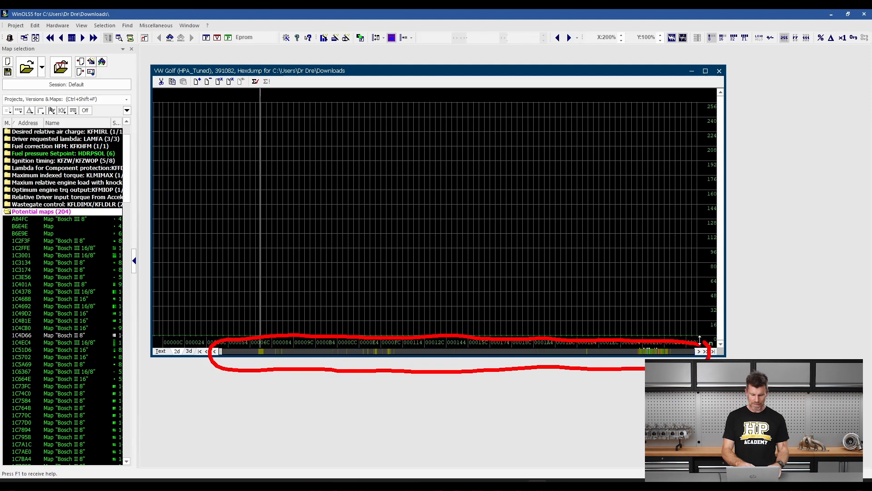
{"action": "key", "text": "Escape"}
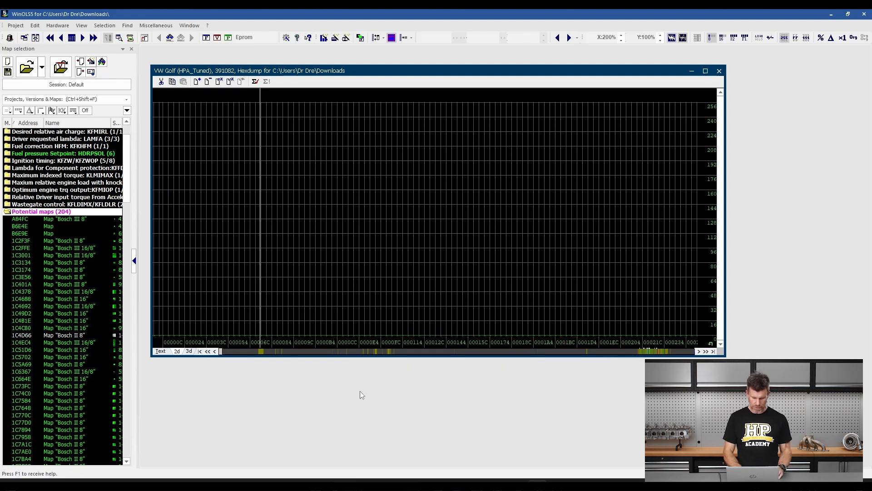
{"action": "mouse_move", "coordinate": [277, 358]}
{"action": "left_mouse_down"}
{"action": "mouse_move", "coordinate": [249, 354]}
{"action": "mouse_move", "coordinate": [273, 358]}
{"action": "left_mouse_up"}
{"action": "mouse_move", "coordinate": [408, 345]}
{"action": "left_mouse_down"}
{"action": "mouse_move", "coordinate": [341, 340]}
{"action": "mouse_move", "coordinate": [396, 358]}
{"action": "mouse_move", "coordinate": [408, 345]}
{"action": "left_mouse_up"}
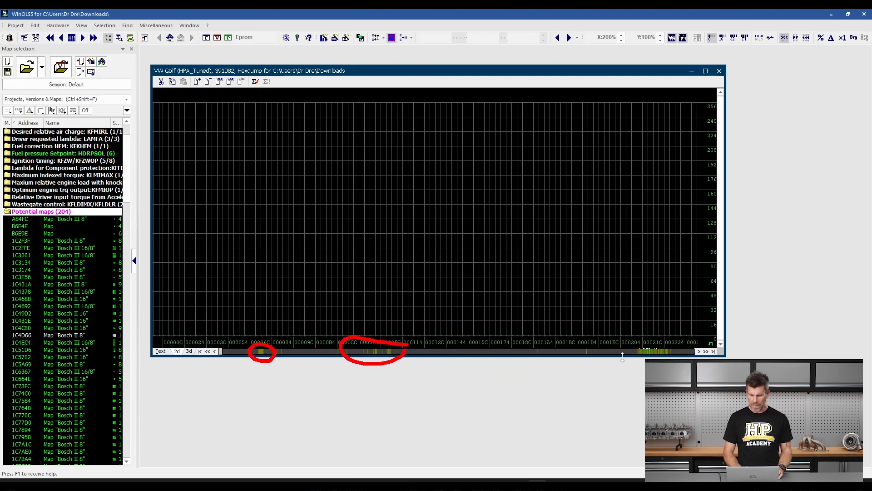
{"action": "mouse_move", "coordinate": [684, 354]}
{"action": "left_mouse_down"}
{"action": "mouse_move", "coordinate": [664, 343]}
{"action": "mouse_move", "coordinate": [631, 350]}
{"action": "mouse_move", "coordinate": [645, 366]}
{"action": "left_mouse_up"}
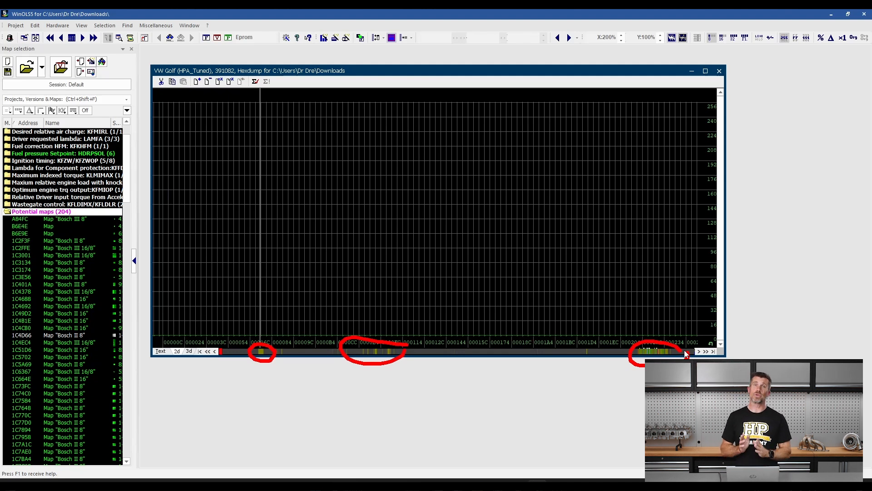
{"action": "key", "text": "Escape"}
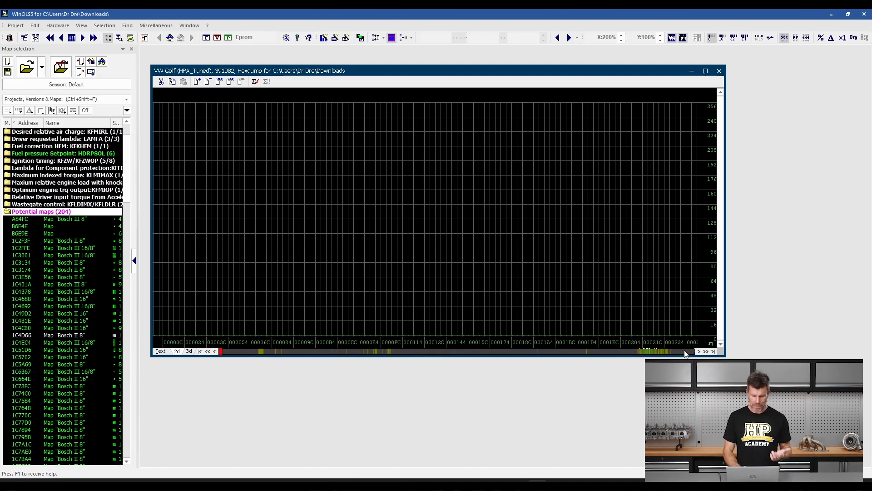
{"action": "mouse_move", "coordinate": [229, 341]}
{"action": "left_mouse_down"}
{"action": "mouse_move", "coordinate": [213, 343]}
{"action": "mouse_move", "coordinate": [231, 359]}
{"action": "mouse_move", "coordinate": [224, 344]}
{"action": "left_mouse_up"}
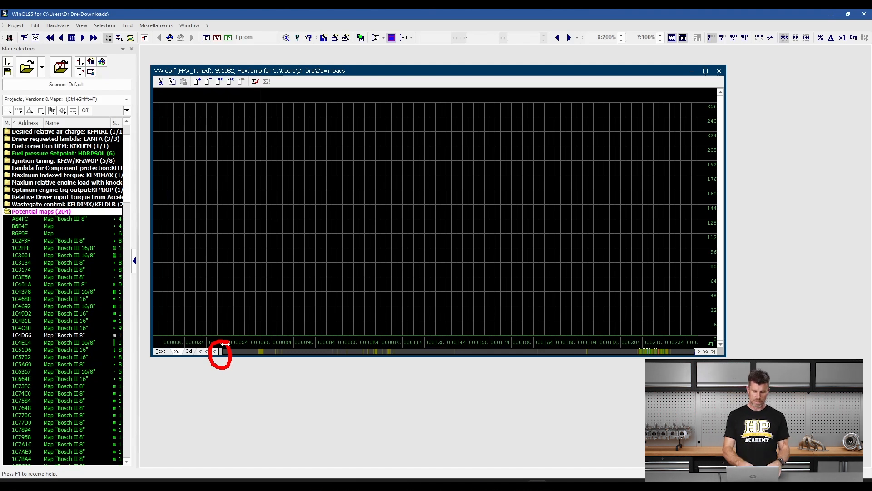
{"action": "key", "text": "Escape"}
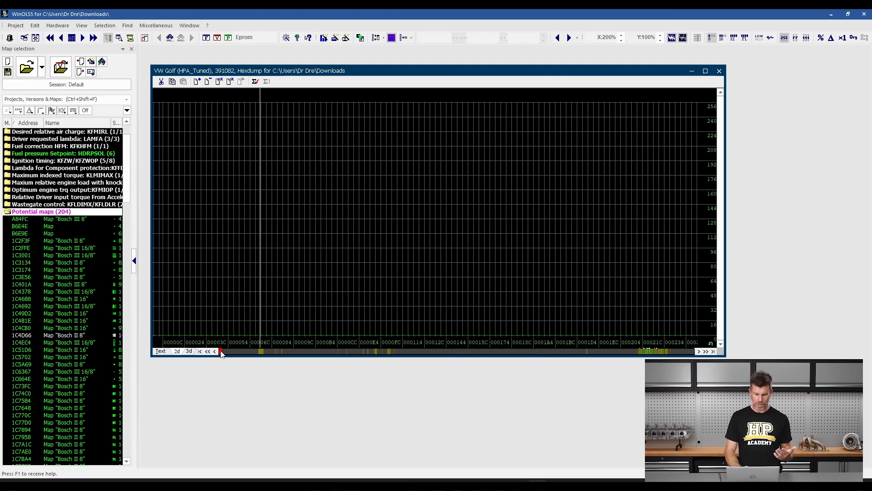
Step: Move the 2D Hexdump to the map region around address 1C6C14 and advance through its curve data in small increments
{"action": "left_click_drag", "start_coordinate": [221, 352], "coordinate": [641, 356]}
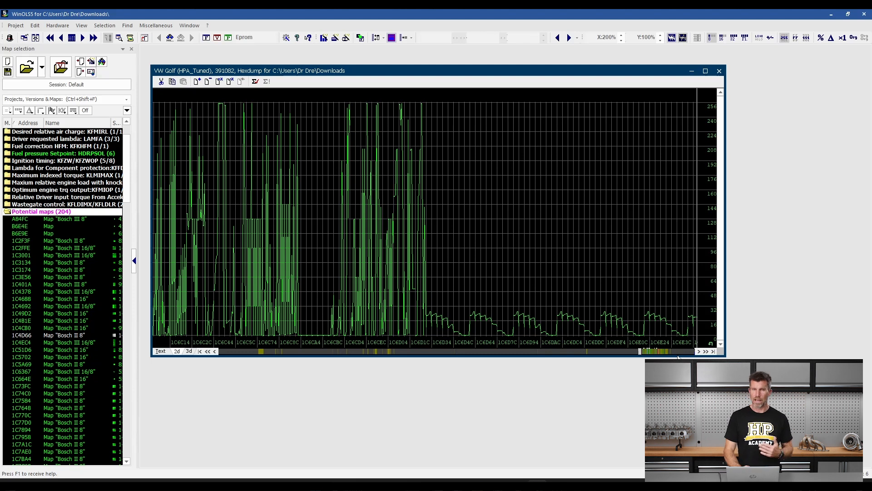
{"action": "left_click", "coordinate": [698, 351]}
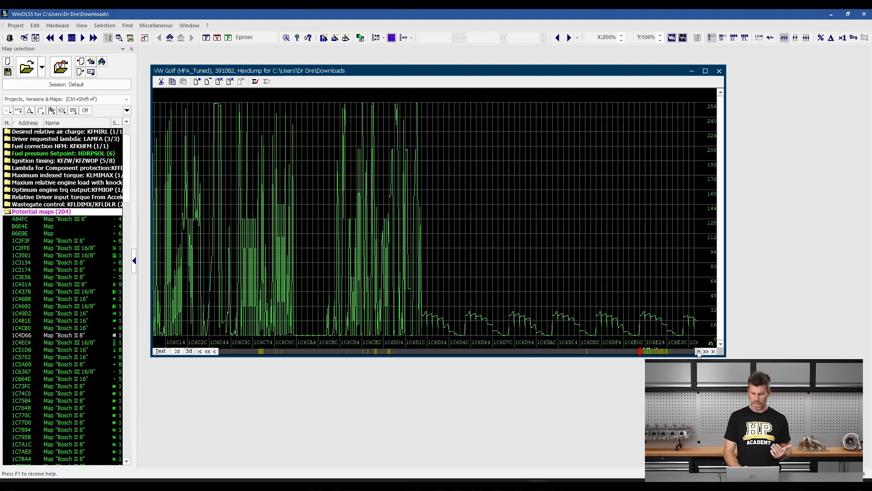
{"action": "left_click", "coordinate": [698, 351]}
{"action": "left_click", "coordinate": [699, 351]}
{"action": "left_click", "coordinate": [699, 351]}
{"action": "left_click", "coordinate": [698, 351]}
{"action": "left_click", "coordinate": [699, 351]}
{"action": "left_click", "coordinate": [699, 351]}
{"action": "left_click", "coordinate": [699, 352]}
{"action": "left_click", "coordinate": [698, 351]}
{"action": "left_click", "coordinate": [698, 351]}
{"action": "left_click", "coordinate": [699, 351]}
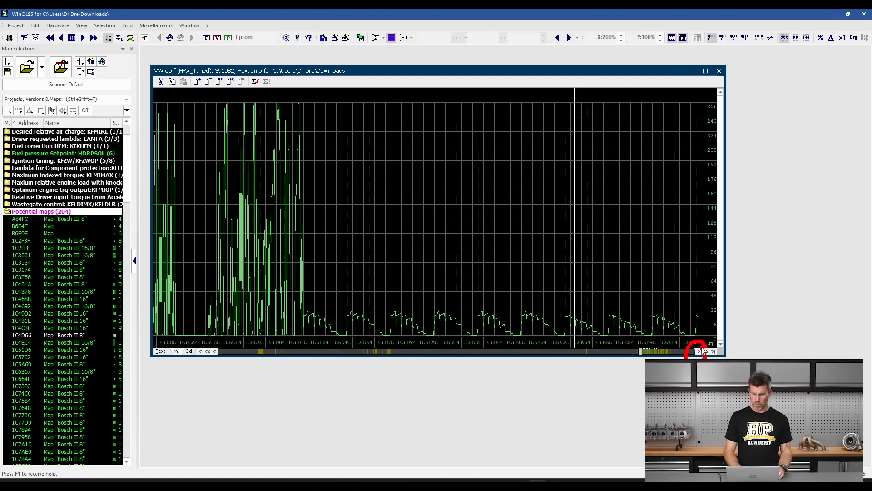
{"action": "left_click", "coordinate": [699, 351]}
{"action": "left_click", "coordinate": [699, 351]}
{"action": "left_click", "coordinate": [698, 352]}
{"action": "left_click", "coordinate": [699, 351]}
{"action": "left_click", "coordinate": [699, 351]}
{"action": "left_click", "coordinate": [698, 351]}
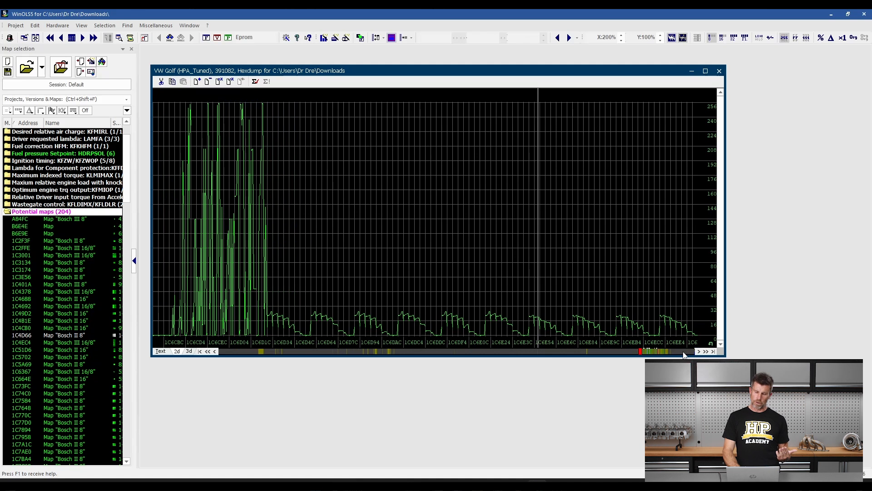
Step: Page the 2D view forward to the Bosch II: 14x12 (8 Bit) maps and maximize the Hexdump window
{"action": "left_click", "coordinate": [684, 352]}
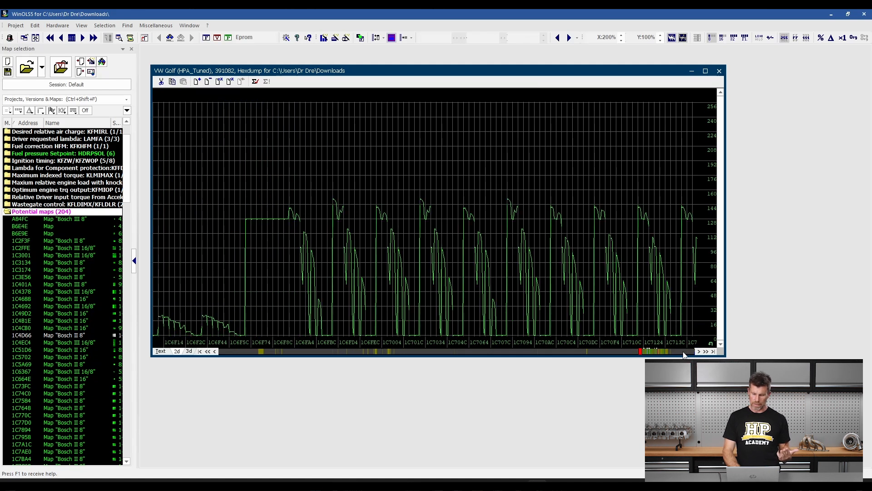
{"action": "left_click", "coordinate": [684, 352]}
{"action": "left_click", "coordinate": [684, 353]}
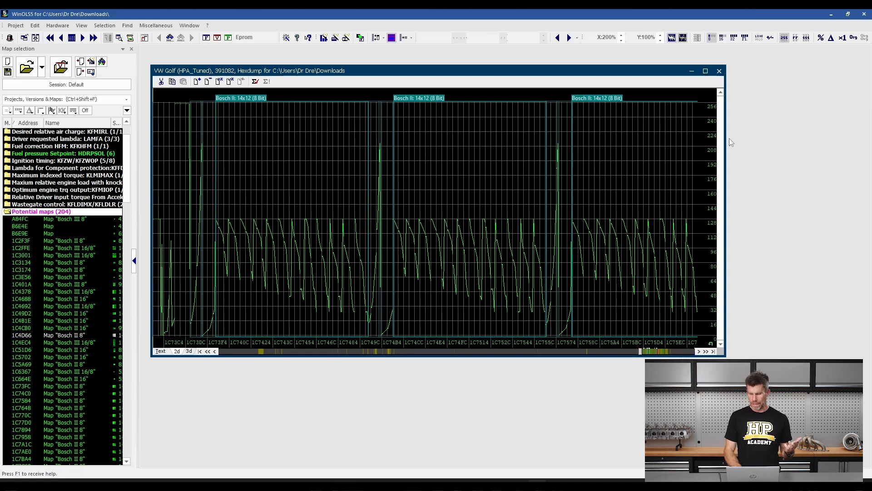
{"action": "left_click", "coordinate": [704, 71]}
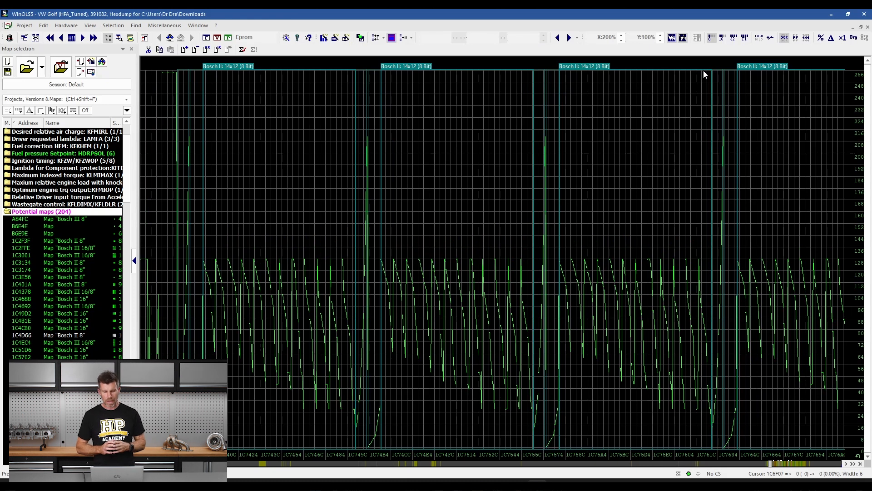
{"action": "left_click", "coordinate": [775, 460]}
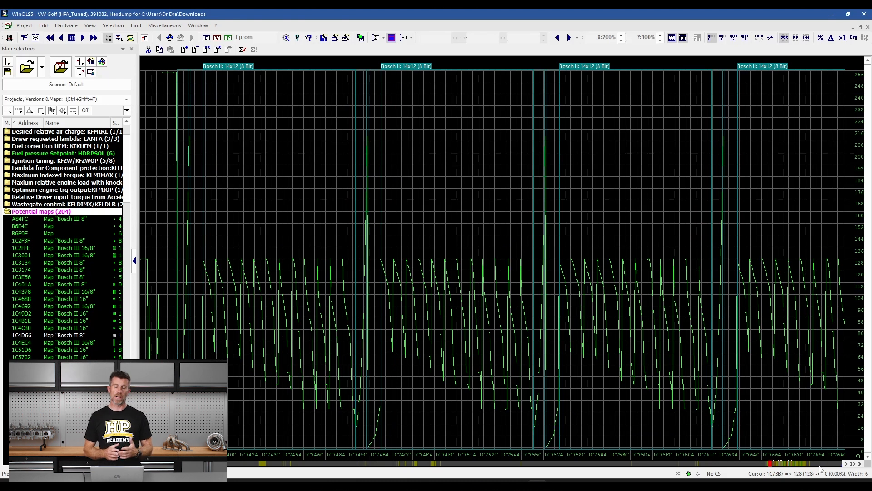
Step: Open the Go to address dialog, look over its options and cancel it
{"action": "left_click", "coordinate": [763, 474]}
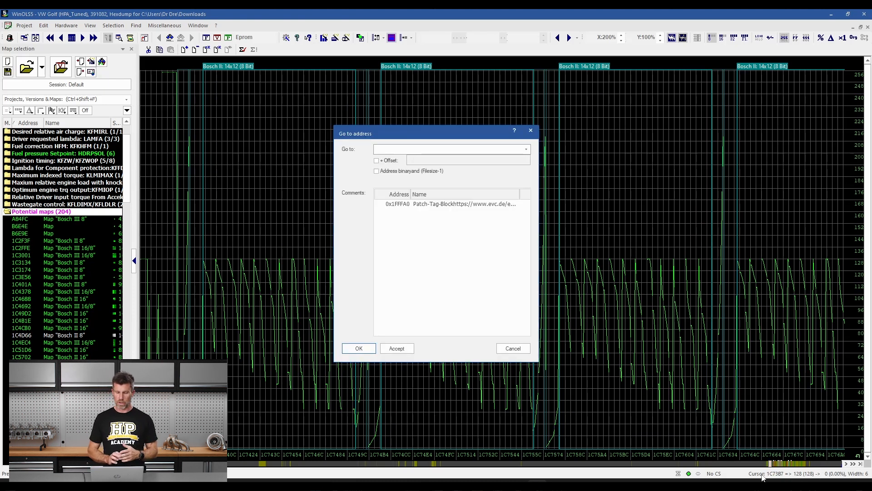
{"action": "mouse_move", "coordinate": [449, 144]}
{"action": "left_mouse_down"}
{"action": "mouse_move", "coordinate": [394, 135]}
{"action": "mouse_move", "coordinate": [377, 164]}
{"action": "mouse_move", "coordinate": [435, 145]}
{"action": "left_mouse_up"}
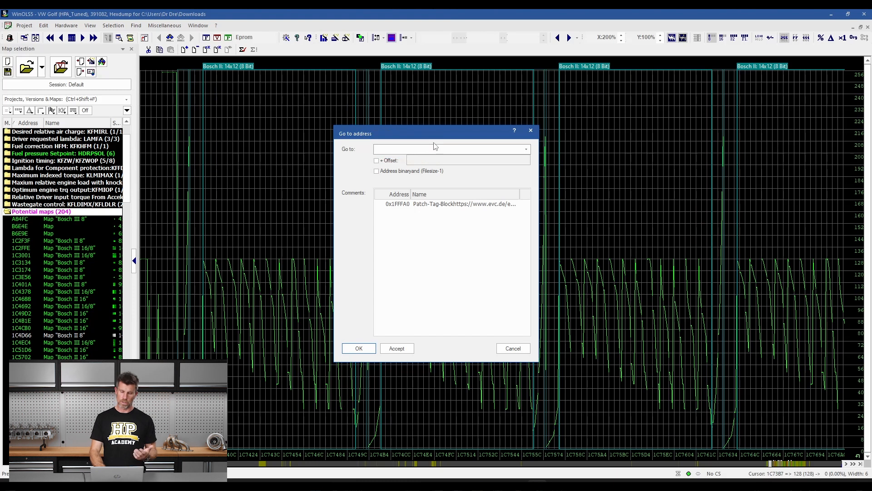
{"action": "left_click", "coordinate": [509, 348]}
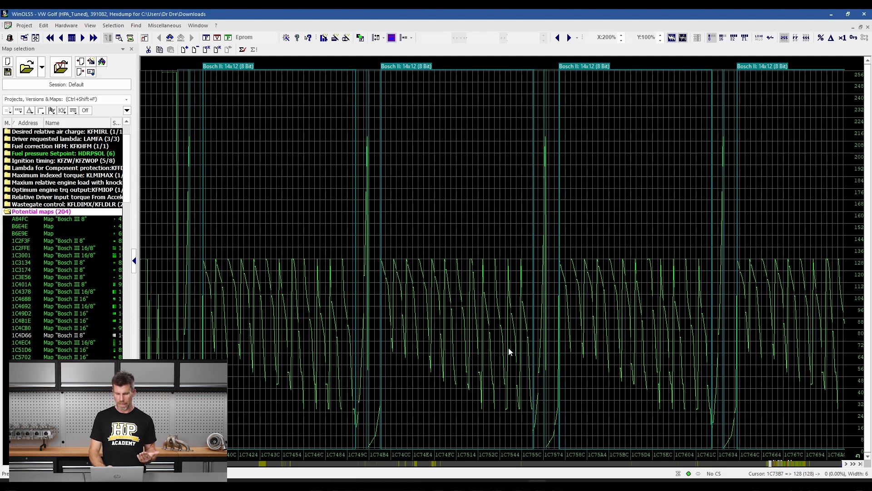
{"action": "mouse_move", "coordinate": [285, 64]}
{"action": "left_mouse_down"}
{"action": "mouse_move", "coordinate": [204, 52]}
{"action": "mouse_move", "coordinate": [263, 72]}
{"action": "left_mouse_up"}
{"action": "mouse_move", "coordinate": [449, 59]}
{"action": "left_mouse_down"}
{"action": "mouse_move", "coordinate": [376, 51]}
{"action": "mouse_move", "coordinate": [428, 80]}
{"action": "mouse_move", "coordinate": [446, 62]}
{"action": "left_mouse_up"}
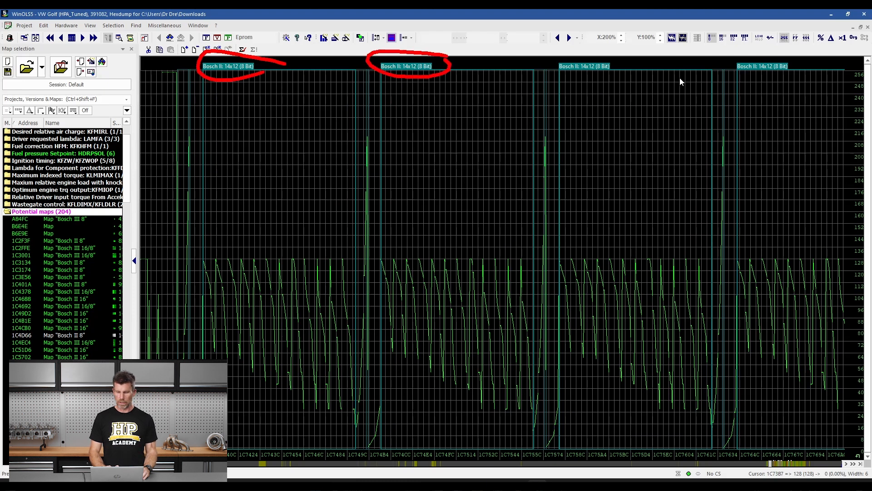
{"action": "mouse_move", "coordinate": [628, 55]}
{"action": "left_mouse_down"}
{"action": "mouse_move", "coordinate": [569, 53]}
{"action": "mouse_move", "coordinate": [551, 71]}
{"action": "mouse_move", "coordinate": [600, 86]}
{"action": "mouse_move", "coordinate": [629, 64]}
{"action": "left_mouse_up"}
{"action": "mouse_move", "coordinate": [802, 60]}
{"action": "left_mouse_down"}
{"action": "mouse_move", "coordinate": [777, 55]}
{"action": "mouse_move", "coordinate": [743, 80]}
{"action": "mouse_move", "coordinate": [803, 59]}
{"action": "left_mouse_up"}
{"action": "key", "text": "Escape"}
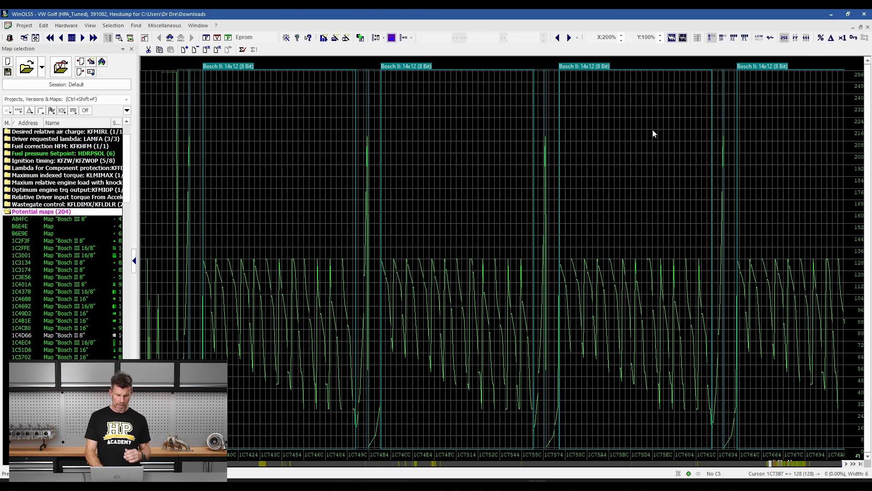
Step: Switch the Hexdump to the text view for the Bosch II: 14x12 (8 Bit) map data
{"action": "left_click", "coordinate": [148, 463]}
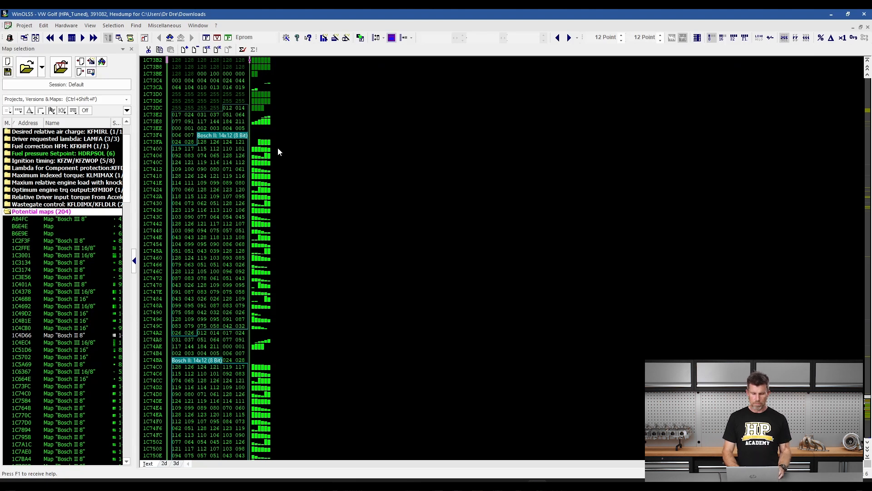
{"action": "mouse_move", "coordinate": [262, 135]}
{"action": "left_mouse_down"}
{"action": "mouse_move", "coordinate": [207, 128]}
{"action": "mouse_move", "coordinate": [162, 148]}
{"action": "mouse_move", "coordinate": [136, 279]}
{"action": "mouse_move", "coordinate": [166, 334]}
{"action": "mouse_move", "coordinate": [242, 344]}
{"action": "mouse_move", "coordinate": [293, 220]}
{"action": "mouse_move", "coordinate": [279, 161]}
{"action": "mouse_move", "coordinate": [261, 142]}
{"action": "left_mouse_up"}
{"action": "key", "text": "Escape"}
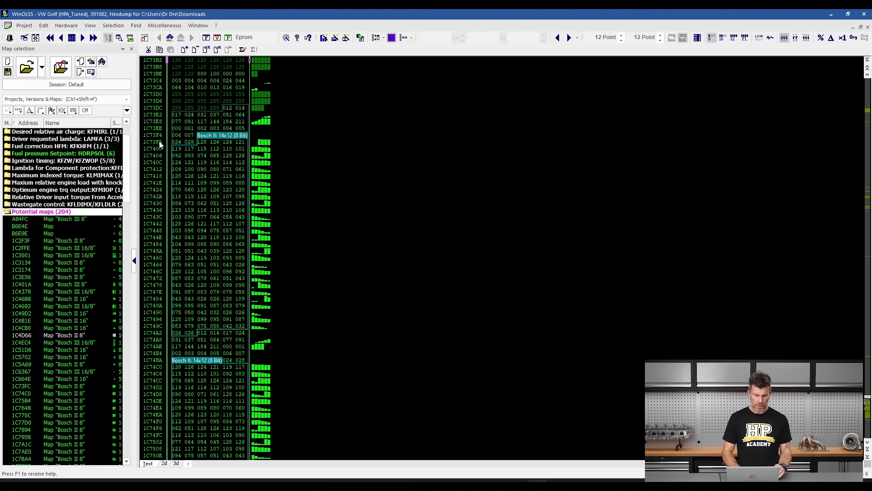
{"action": "mouse_move", "coordinate": [179, 148]}
{"action": "left_mouse_down"}
{"action": "mouse_move", "coordinate": [154, 134]}
{"action": "mouse_move", "coordinate": [129, 227]}
{"action": "mouse_move", "coordinate": [156, 373]}
{"action": "mouse_move", "coordinate": [181, 318]}
{"action": "mouse_move", "coordinate": [185, 149]}
{"action": "left_mouse_up"}
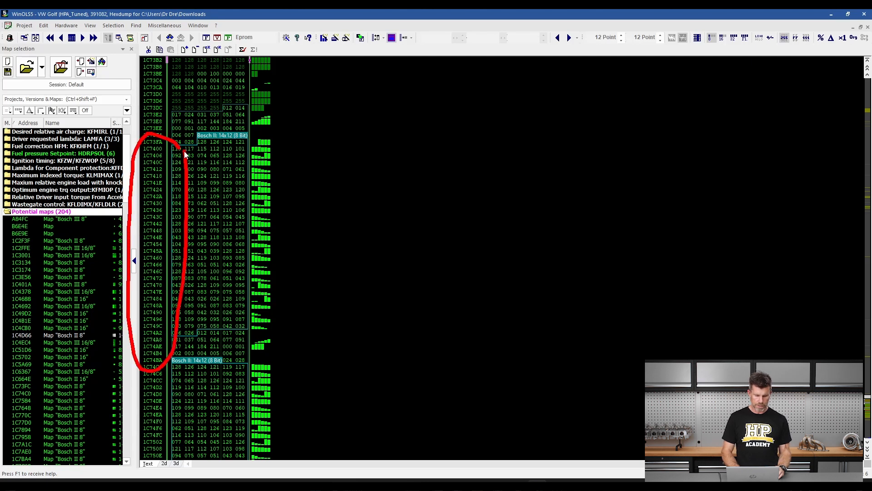
{"action": "key", "text": "Escape"}
{"action": "mouse_move", "coordinate": [283, 145]}
{"action": "left_mouse_down"}
{"action": "mouse_move", "coordinate": [242, 165]}
{"action": "mouse_move", "coordinate": [250, 322]}
{"action": "mouse_move", "coordinate": [285, 292]}
{"action": "mouse_move", "coordinate": [292, 180]}
{"action": "mouse_move", "coordinate": [287, 144]}
{"action": "left_mouse_up"}
{"action": "key", "text": "Escape"}
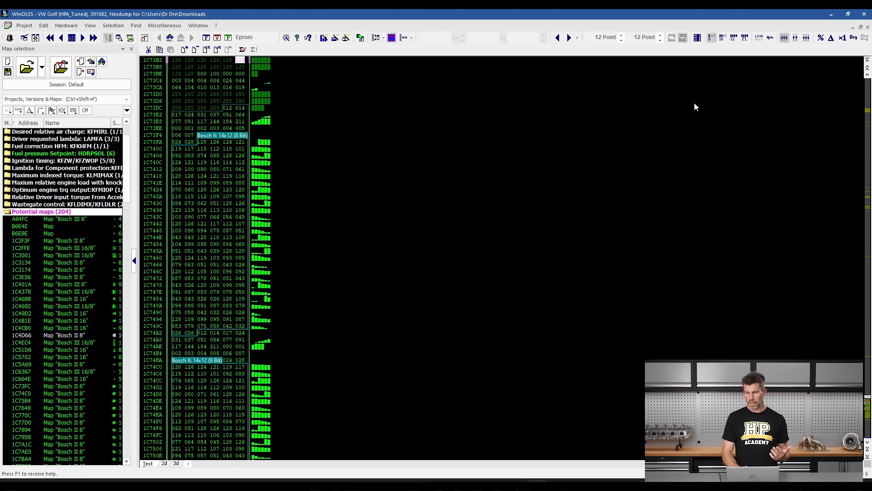
{"action": "mouse_move", "coordinate": [794, 29]}
{"action": "left_mouse_down"}
{"action": "mouse_move", "coordinate": [781, 27]}
{"action": "mouse_move", "coordinate": [785, 58]}
{"action": "mouse_move", "coordinate": [795, 29]}
{"action": "left_mouse_up"}
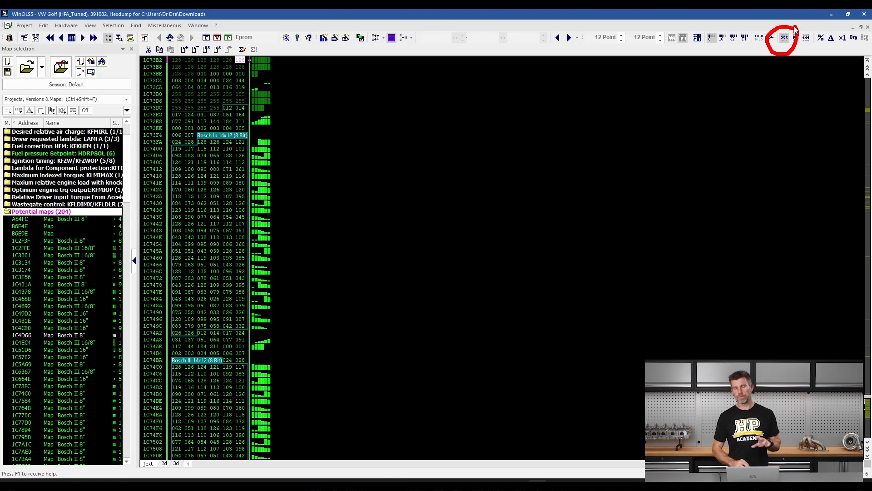
{"action": "key", "text": "Escape"}
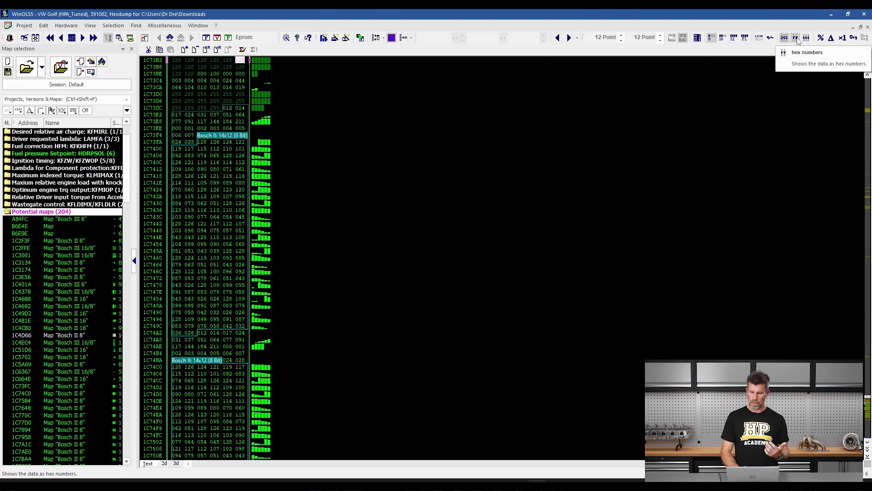
Step: Display the Hexdump data as hex numbers and as binary numbers, and switch it back to decimal
{"action": "left_click", "coordinate": [796, 38]}
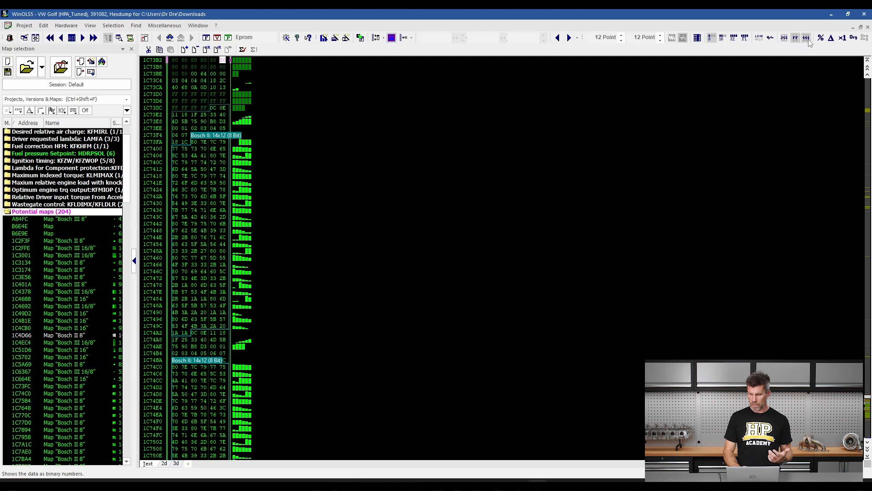
{"action": "left_click", "coordinate": [807, 38]}
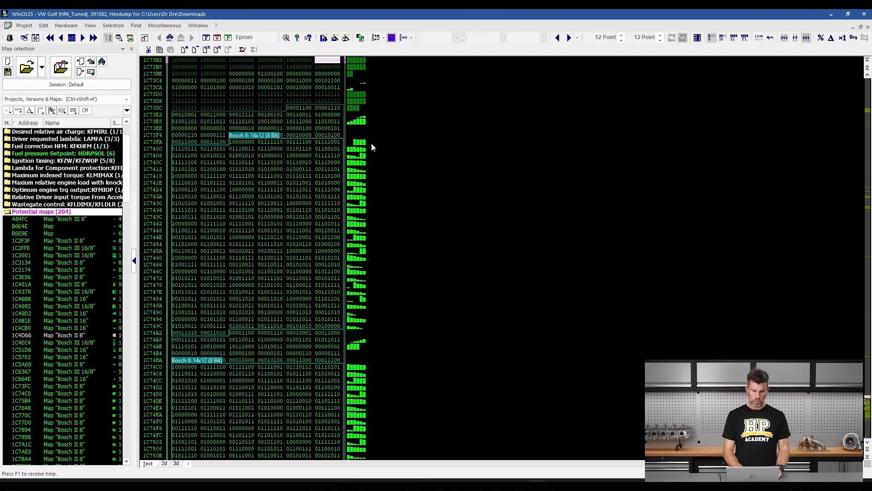
{"action": "mouse_move", "coordinate": [354, 138]}
{"action": "left_mouse_down"}
{"action": "mouse_move", "coordinate": [172, 150]}
{"action": "mouse_move", "coordinate": [334, 160]}
{"action": "mouse_move", "coordinate": [347, 142]}
{"action": "left_mouse_up"}
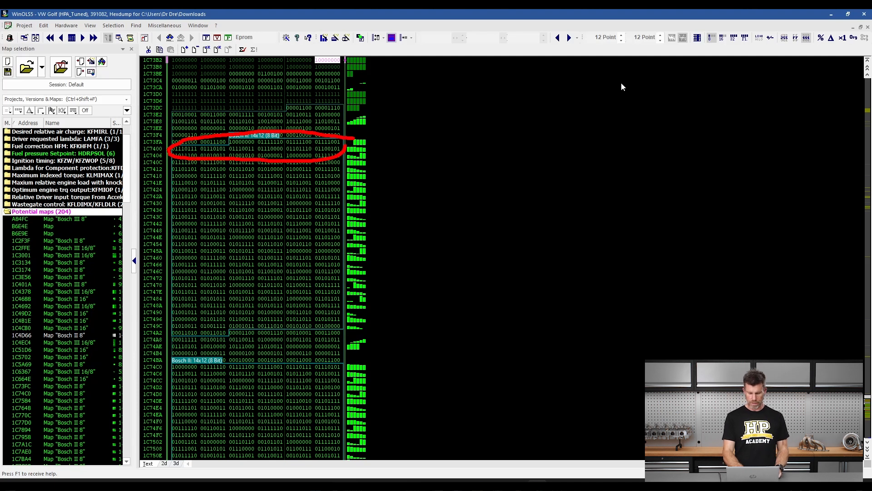
{"action": "left_click", "coordinate": [785, 38]}
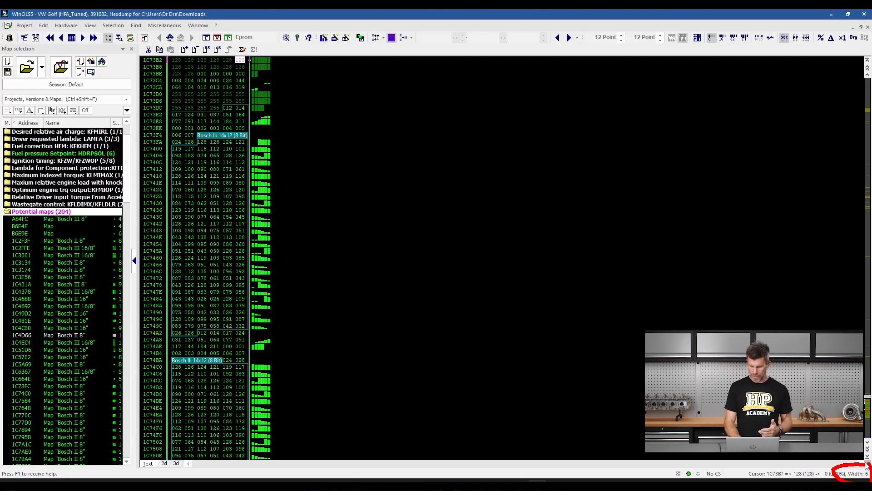
Step: Increase the Hexdump's row width to 12 columns
{"action": "key", "text": "w"}
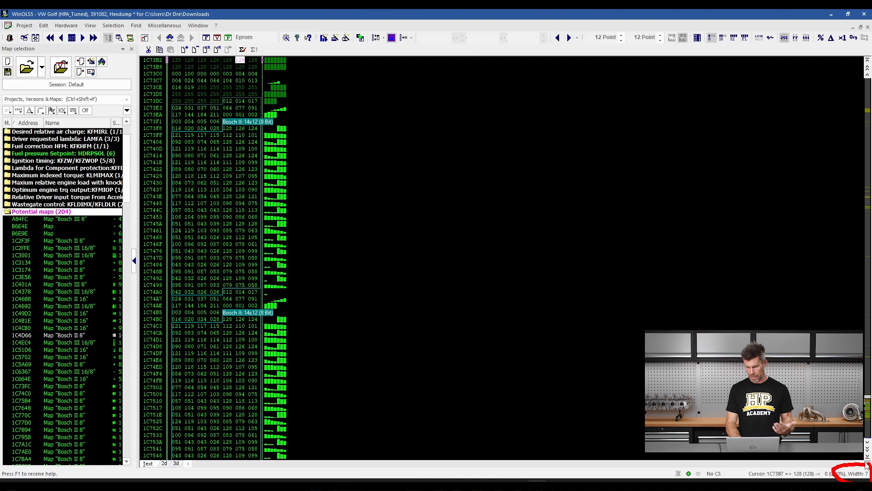
{"action": "key", "text": "w"}
{"action": "key", "text": "w"}
{"action": "key", "text": "w"}
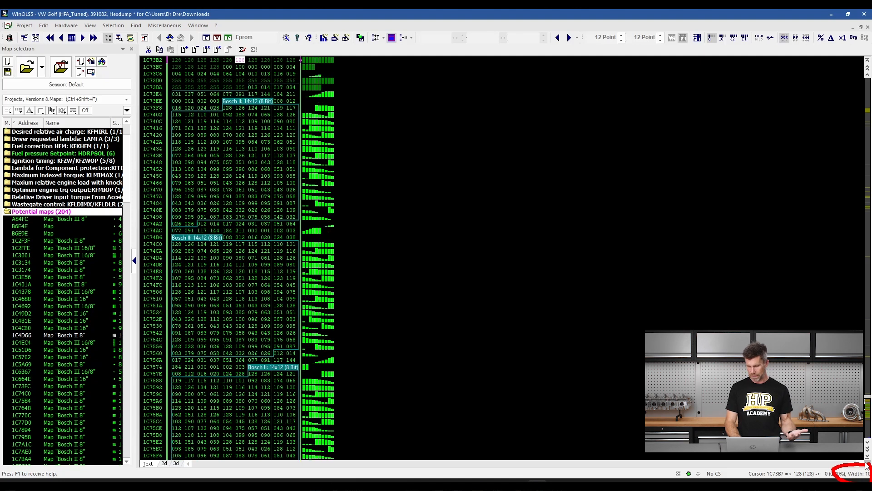
{"action": "key", "text": "w"}
{"action": "key", "text": "w"}
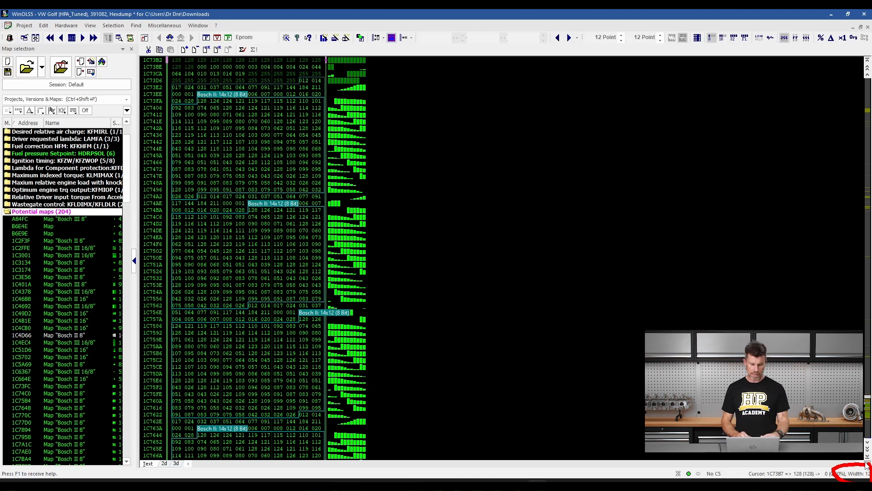
Step: Reduce the Hexdump's row width to 10 columns
{"action": "key", "text": "shift+w"}
{"action": "key", "text": "shift+w"}
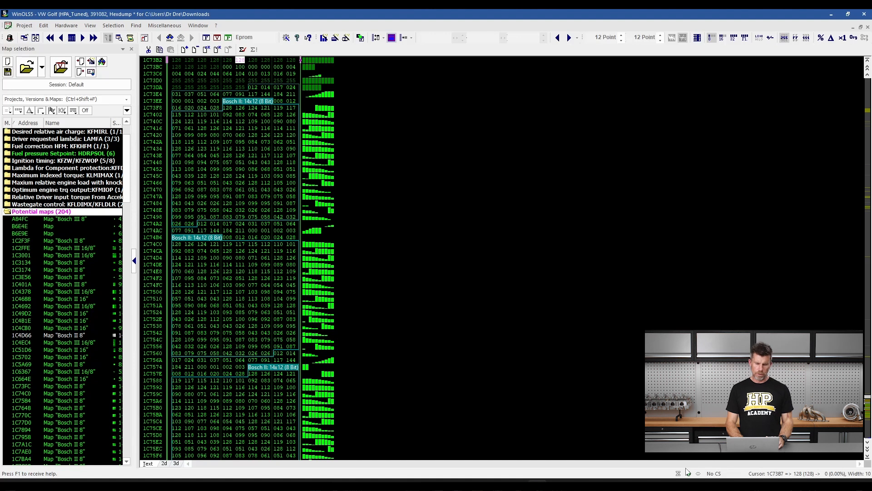
{"action": "mouse_move", "coordinate": [296, 99]}
{"action": "left_mouse_down"}
{"action": "mouse_move", "coordinate": [225, 97]}
{"action": "mouse_move", "coordinate": [220, 111]}
{"action": "mouse_move", "coordinate": [289, 104]}
{"action": "left_mouse_up"}
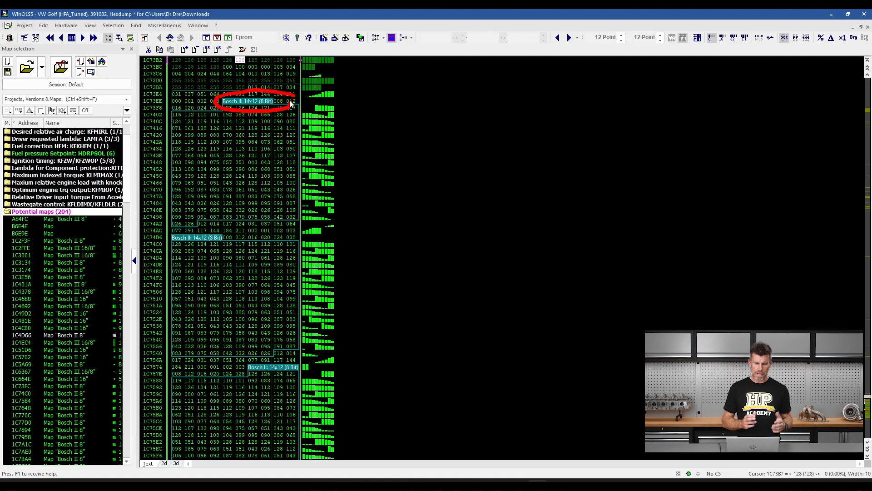
{"action": "key", "text": "Escape"}
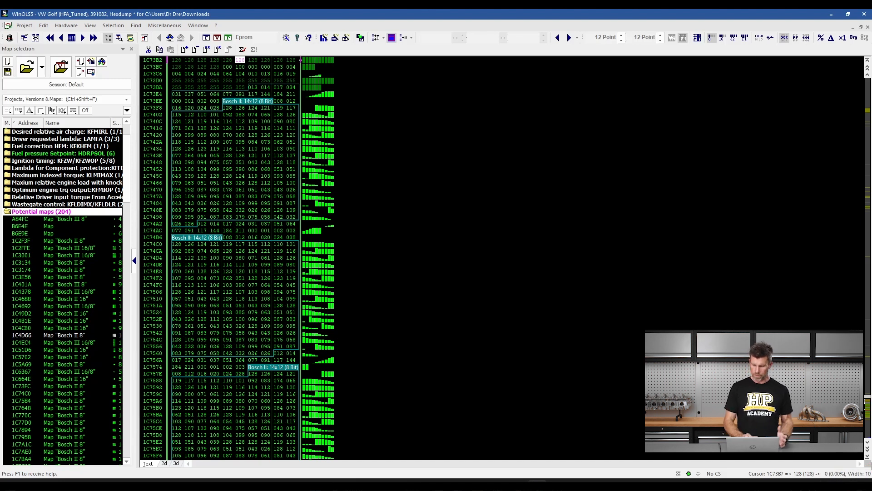
Step: Widen the Hexdump rows to 14 columns to match the Bosch II: 14x12 maps
{"action": "key", "text": "m"}
{"action": "key", "text": "m"}
{"action": "key", "text": "m"}
{"action": "key", "text": "m"}
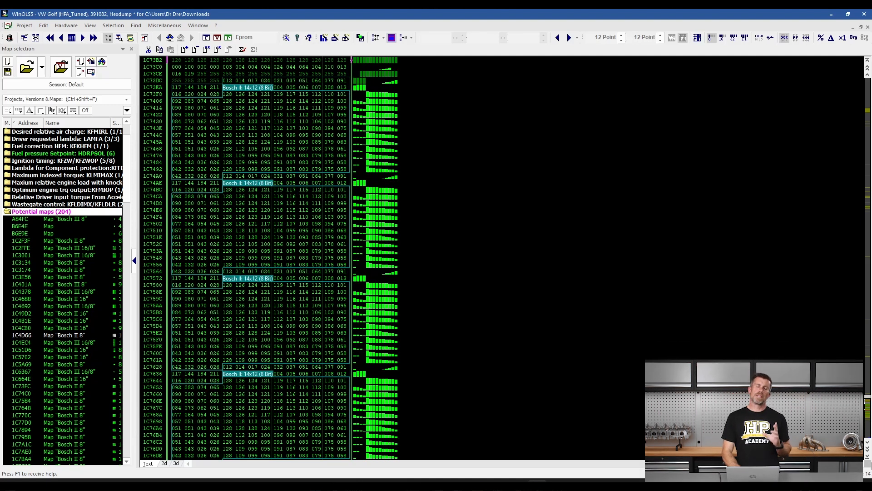
{"action": "left_click_drag", "start_coordinate": [418, 118], "coordinate": [403, 92]}
{"action": "mouse_move", "coordinate": [348, 93]}
{"action": "left_mouse_down"}
{"action": "mouse_move", "coordinate": [346, 171]}
{"action": "mouse_move", "coordinate": [397, 187]}
{"action": "mouse_move", "coordinate": [421, 125]}
{"action": "left_mouse_up"}
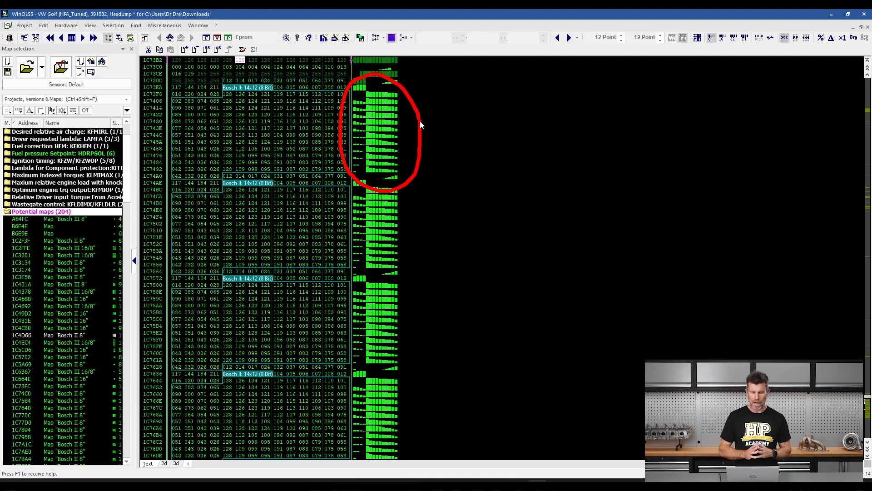
{"action": "key", "text": "Escape"}
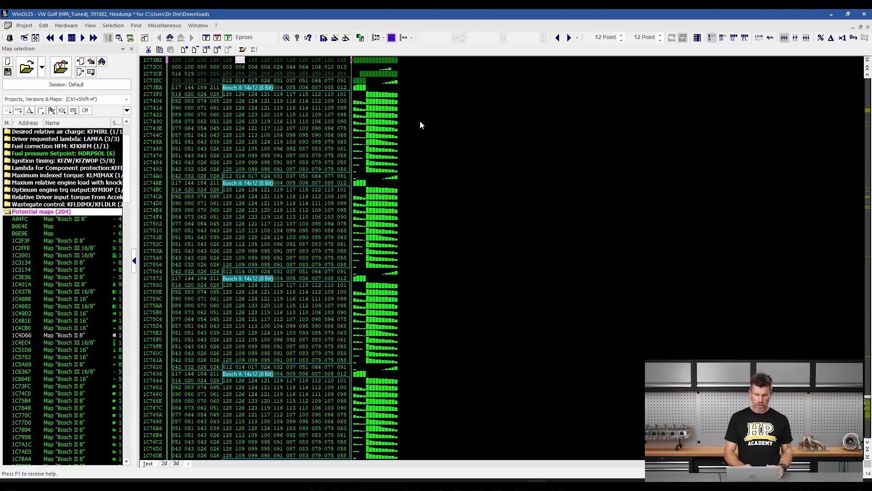
Step: Select two values in the first Bosch II: 14x12 map and shift the Hexdump columns until the map data starts at the first column
{"action": "left_click", "coordinate": [241, 97]}
{"action": "mouse_move", "coordinate": [238, 89]}
{"action": "left_mouse_down"}
{"action": "mouse_move", "coordinate": [220, 91]}
{"action": "mouse_move", "coordinate": [232, 108]}
{"action": "left_mouse_up"}
{"action": "key", "text": "Escape"}
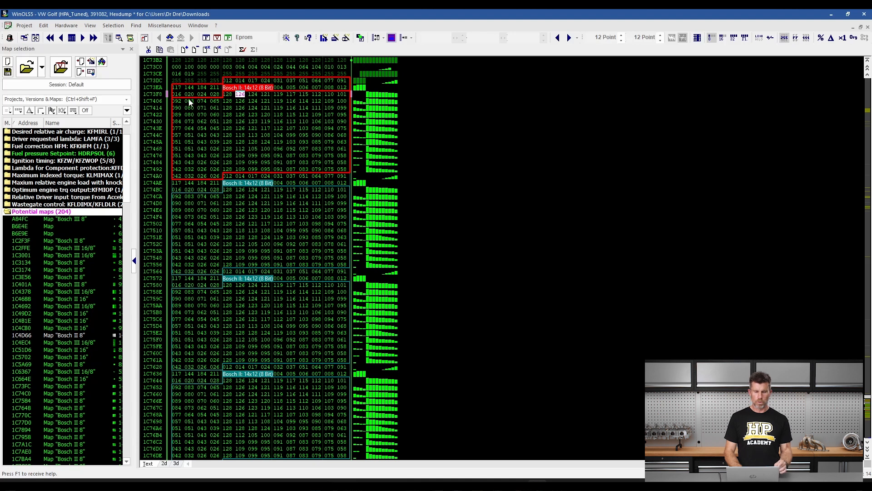
{"action": "left_click_drag", "start_coordinate": [241, 103], "coordinate": [195, 103]}
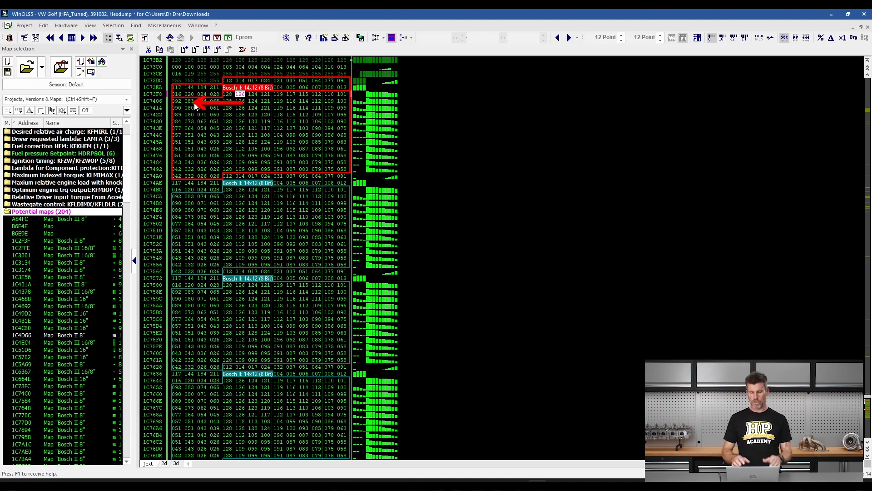
{"action": "key", "text": "Escape"}
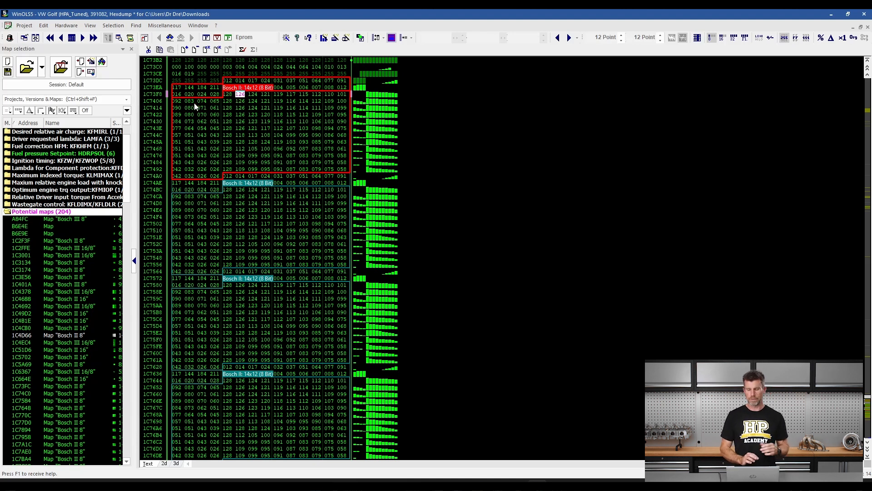
{"action": "key", "text": "shift+Right"}
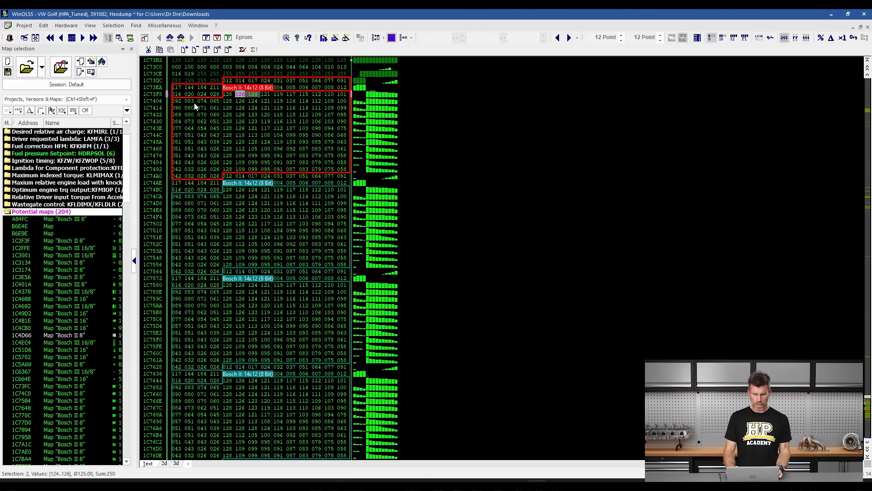
{"action": "key", "text": "ctrl+Right"}
{"action": "key", "text": "ctrl+Right"}
{"action": "key", "text": "ctrl+Right"}
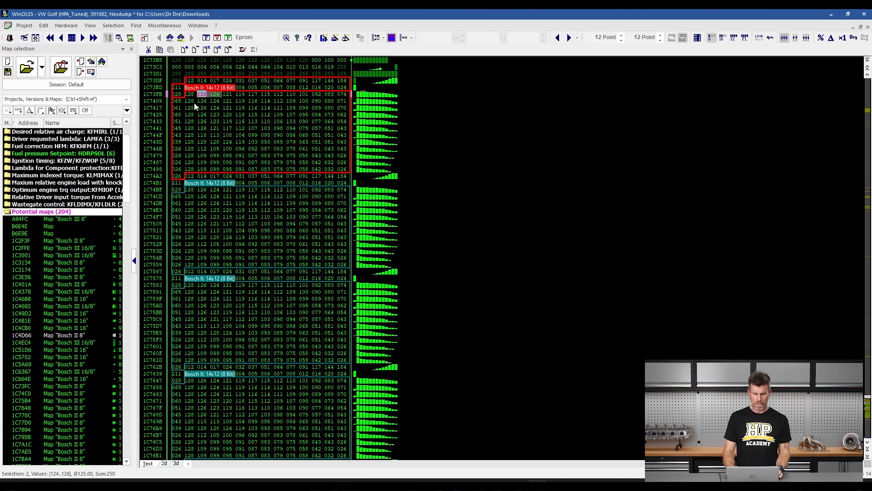
{"action": "key", "text": "ctrl+Right"}
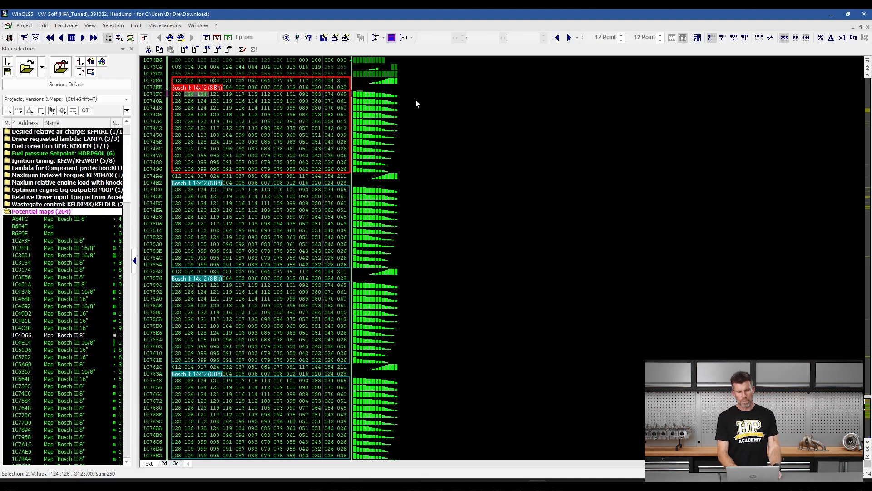
Step: Examine the bar preview and the axis rows of the first aligned Bosch II: 14x12 map
{"action": "mouse_move", "coordinate": [411, 94]}
{"action": "left_mouse_down"}
{"action": "mouse_move", "coordinate": [360, 84]}
{"action": "mouse_move", "coordinate": [340, 122]}
{"action": "left_mouse_up"}
{"action": "mouse_move", "coordinate": [353, 174]}
{"action": "left_mouse_down"}
{"action": "mouse_move", "coordinate": [413, 166]}
{"action": "mouse_move", "coordinate": [416, 106]}
{"action": "left_mouse_up"}
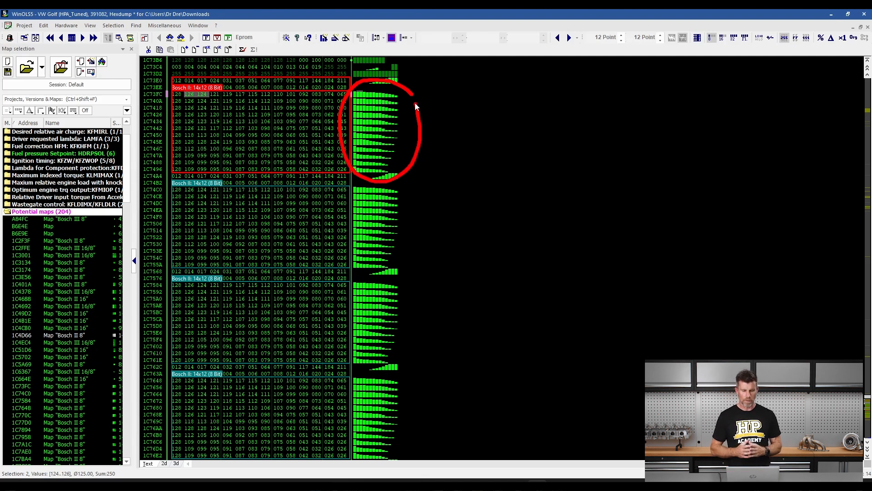
{"action": "key", "text": "Escape"}
{"action": "left_click", "coordinate": [193, 88]}
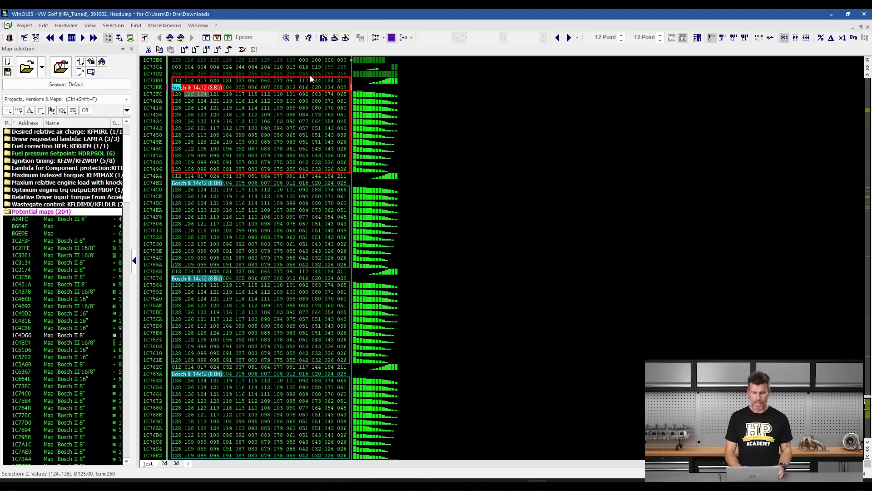
{"action": "mouse_move", "coordinate": [361, 72]}
{"action": "left_mouse_down"}
{"action": "mouse_move", "coordinate": [228, 62]}
{"action": "mouse_move", "coordinate": [165, 73]}
{"action": "mouse_move", "coordinate": [197, 96]}
{"action": "mouse_move", "coordinate": [286, 101]}
{"action": "mouse_move", "coordinate": [369, 84]}
{"action": "left_mouse_up"}
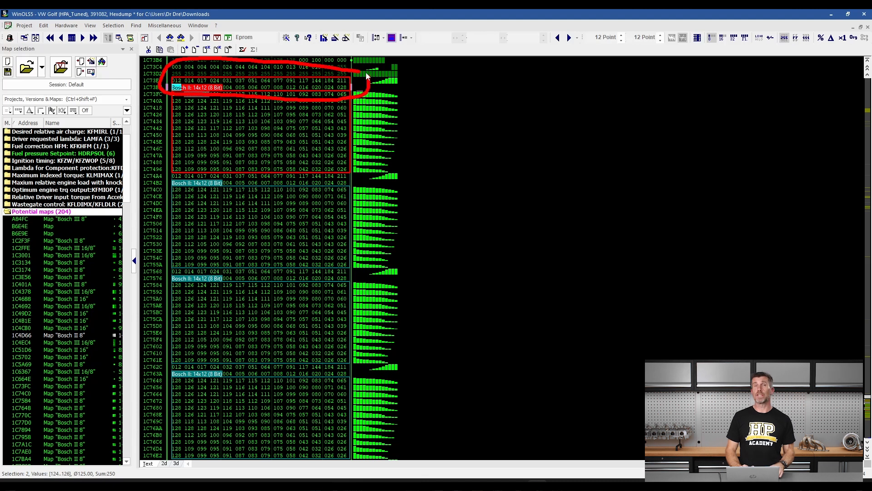
{"action": "key", "text": "Escape"}
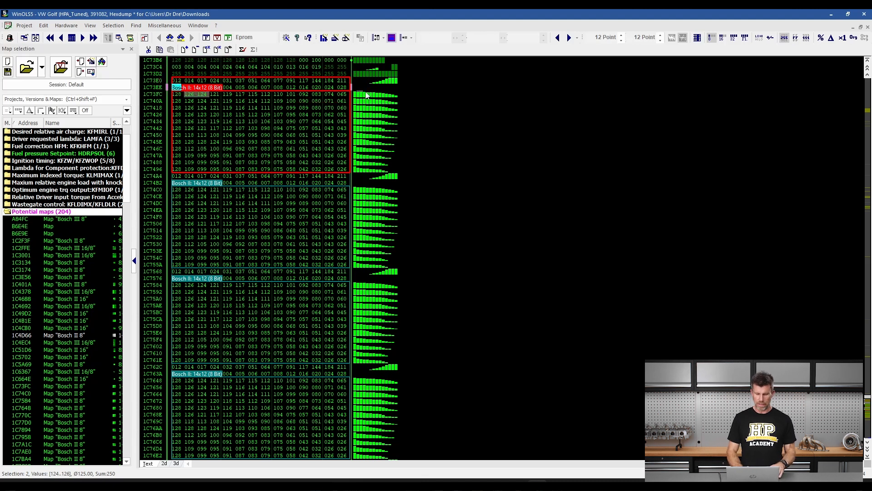
{"action": "mouse_move", "coordinate": [359, 91]}
{"action": "left_mouse_down"}
{"action": "mouse_move", "coordinate": [175, 88]}
{"action": "mouse_move", "coordinate": [168, 149]}
{"action": "mouse_move", "coordinate": [202, 181]}
{"action": "mouse_move", "coordinate": [313, 183]}
{"action": "mouse_move", "coordinate": [369, 107]}
{"action": "mouse_move", "coordinate": [358, 89]}
{"action": "left_mouse_up"}
{"action": "key", "text": "Escape"}
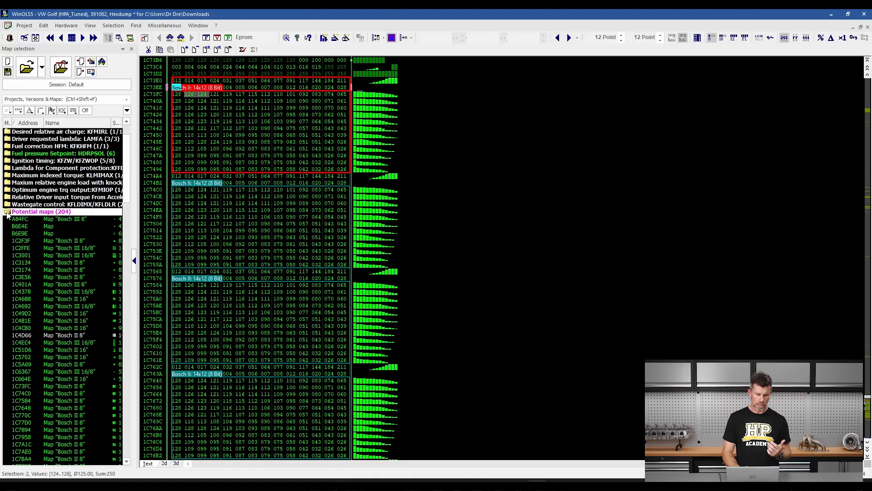
Step: Collapse the Potential maps folder and open the map at 1D6FD6 from the Driver requested lambda: LAMFA folder
{"action": "left_click", "coordinate": [8, 213]}
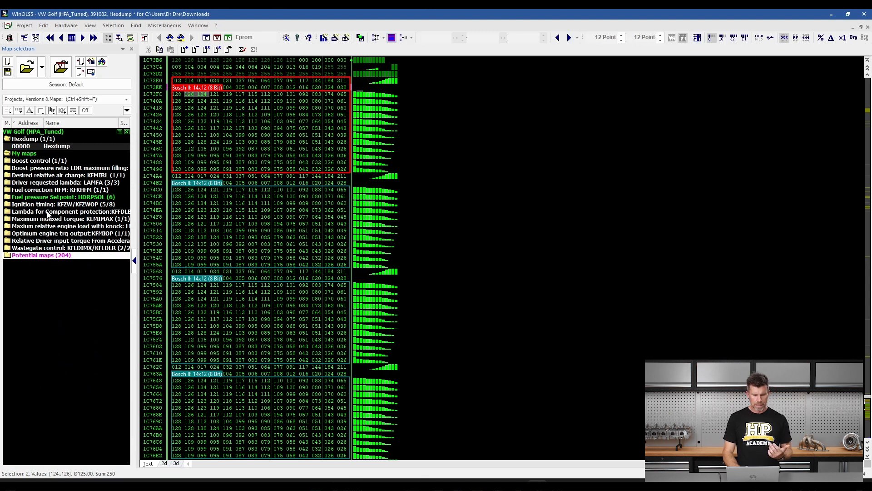
{"action": "left_click", "coordinate": [9, 184]}
{"action": "double_click", "coordinate": [10, 184]}
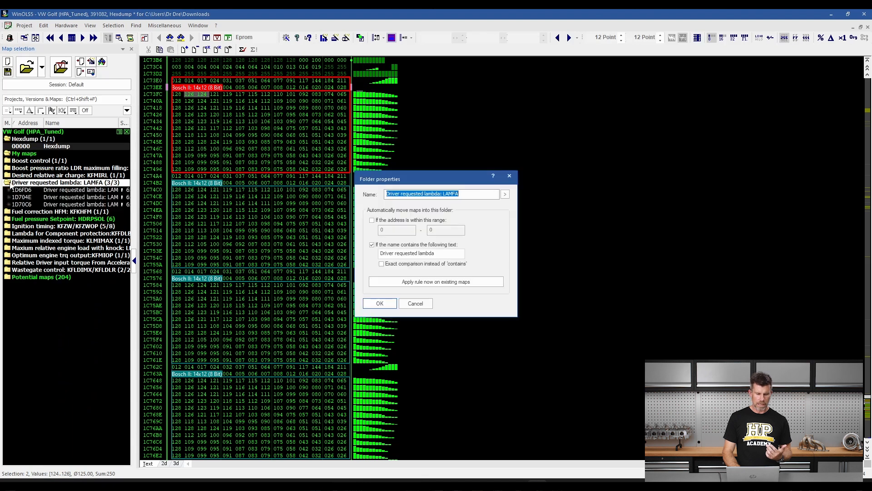
{"action": "left_click", "coordinate": [506, 176]}
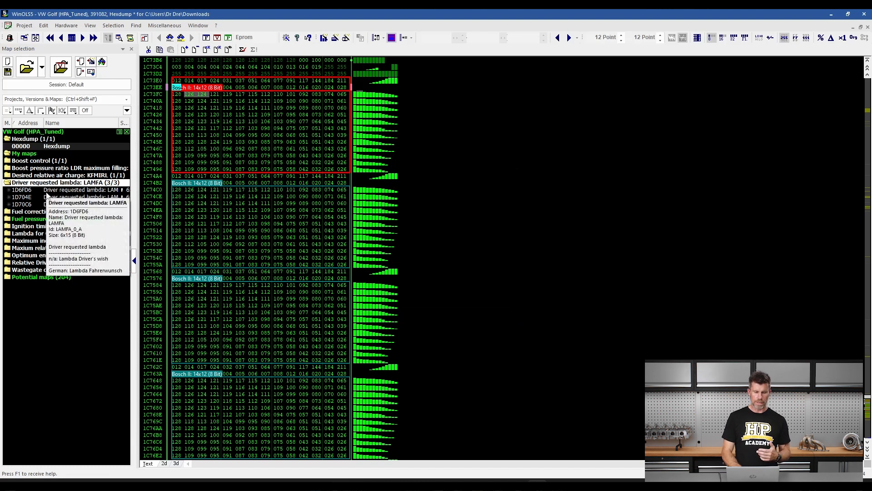
{"action": "double_click", "coordinate": [47, 192]}
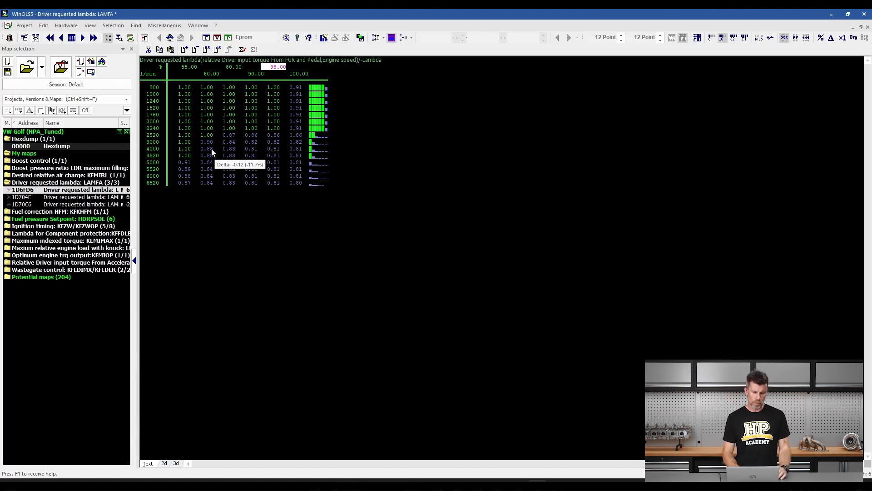
Step: Examine the LAMFA map's engine speed axis, torque axis and lambda values
{"action": "mouse_move", "coordinate": [165, 171]}
{"action": "left_mouse_down"}
{"action": "mouse_move", "coordinate": [176, 126]}
{"action": "mouse_move", "coordinate": [157, 77]}
{"action": "mouse_move", "coordinate": [132, 130]}
{"action": "mouse_move", "coordinate": [143, 201]}
{"action": "mouse_move", "coordinate": [174, 166]}
{"action": "left_mouse_up"}
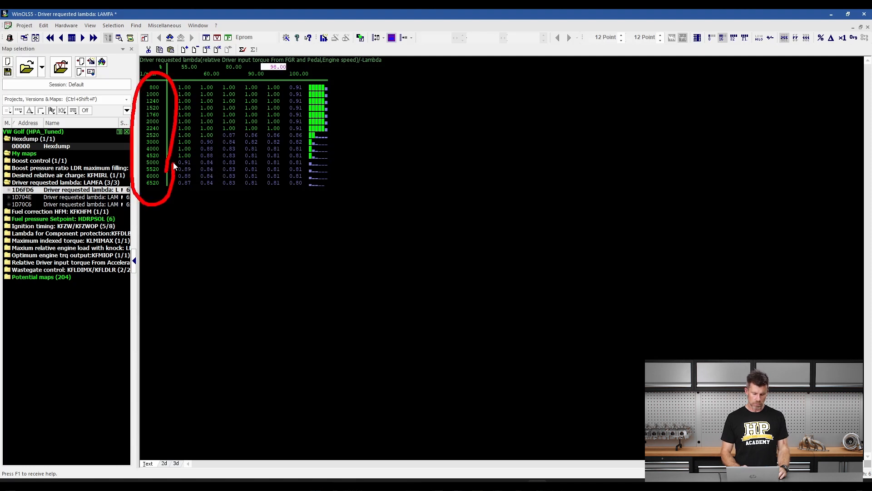
{"action": "key", "text": "Escape"}
{"action": "mouse_move", "coordinate": [329, 67]}
{"action": "left_mouse_down"}
{"action": "mouse_move", "coordinate": [317, 58]}
{"action": "mouse_move", "coordinate": [188, 52]}
{"action": "mouse_move", "coordinate": [165, 77]}
{"action": "mouse_move", "coordinate": [243, 89]}
{"action": "mouse_move", "coordinate": [330, 87]}
{"action": "mouse_move", "coordinate": [333, 67]}
{"action": "left_mouse_up"}
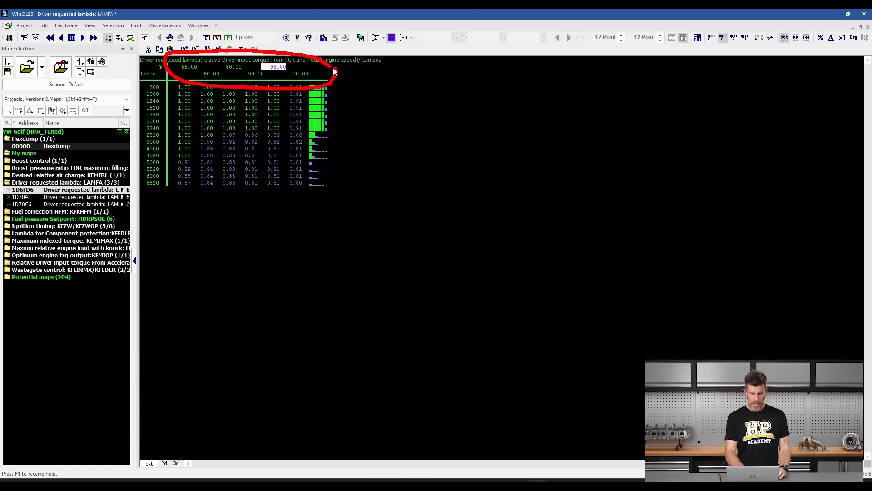
{"action": "key", "text": "Escape"}
{"action": "mouse_move", "coordinate": [304, 109]}
{"action": "left_mouse_down"}
{"action": "mouse_move", "coordinate": [297, 85]}
{"action": "mouse_move", "coordinate": [200, 78]}
{"action": "mouse_move", "coordinate": [168, 146]}
{"action": "mouse_move", "coordinate": [252, 187]}
{"action": "mouse_move", "coordinate": [323, 133]}
{"action": "mouse_move", "coordinate": [313, 108]}
{"action": "left_mouse_up"}
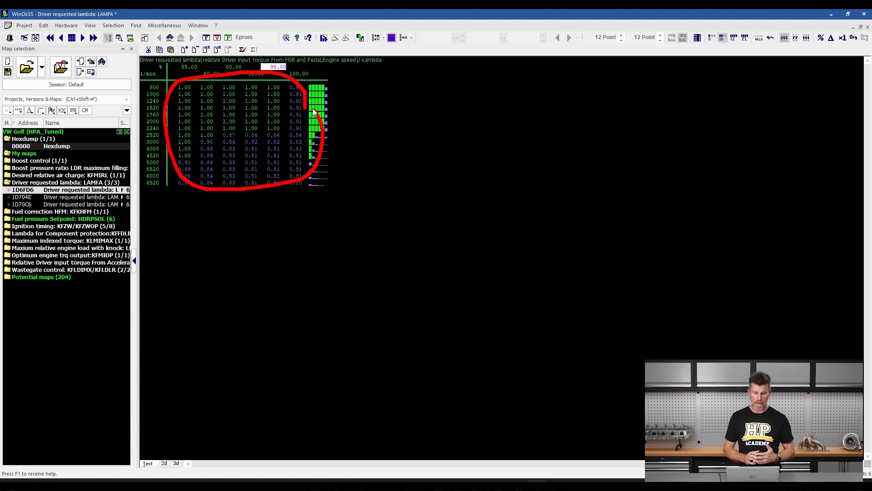
{"action": "key", "text": "Escape"}
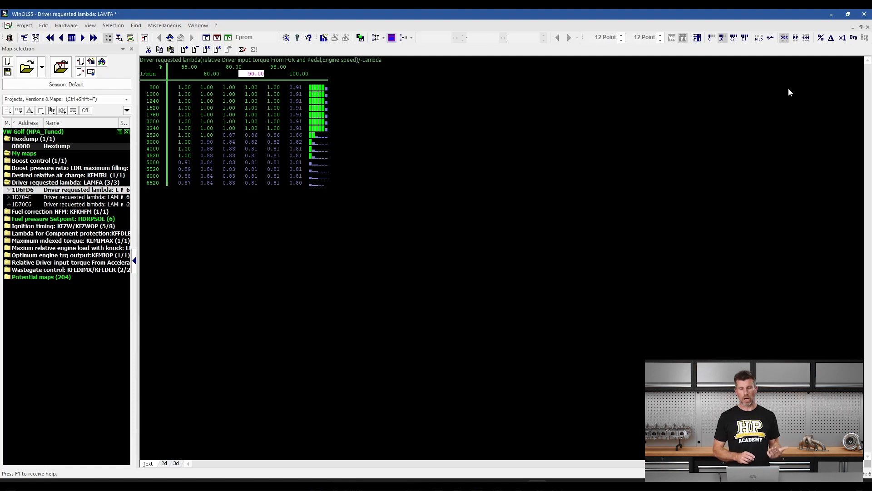
Step: Show the LAMFA map's original values, its percentage differences and its absolute differences from the original
{"action": "left_click", "coordinate": [235, 116]}
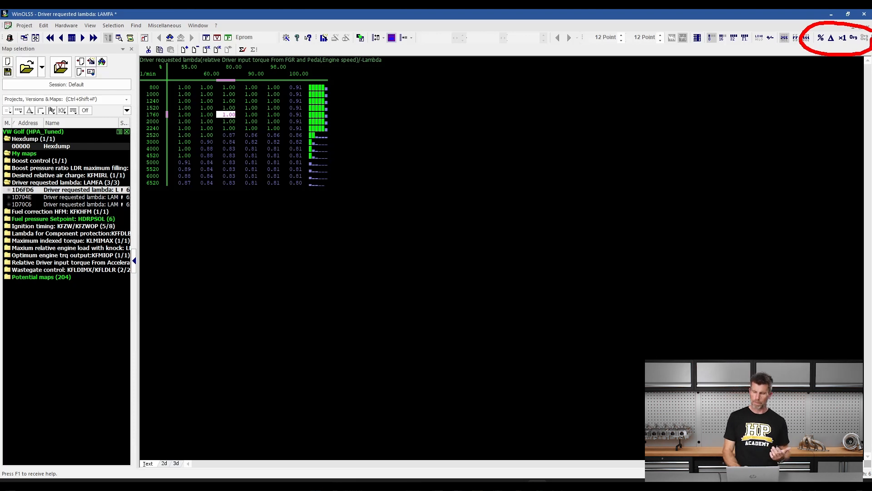
{"action": "left_click", "coordinate": [854, 38]}
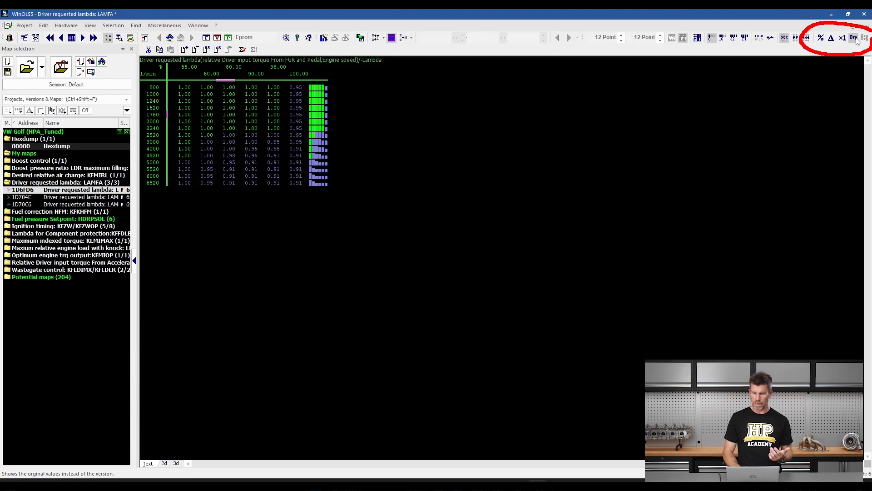
{"action": "left_click", "coordinate": [821, 39]}
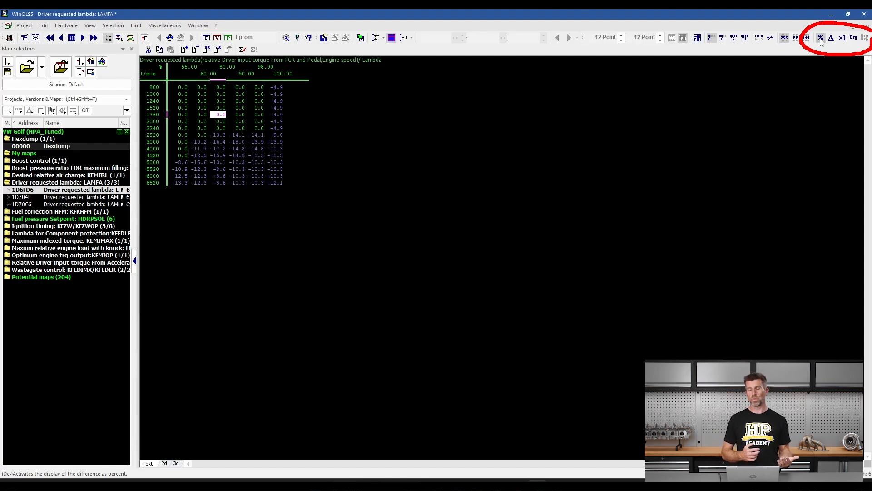
{"action": "left_click", "coordinate": [821, 39]}
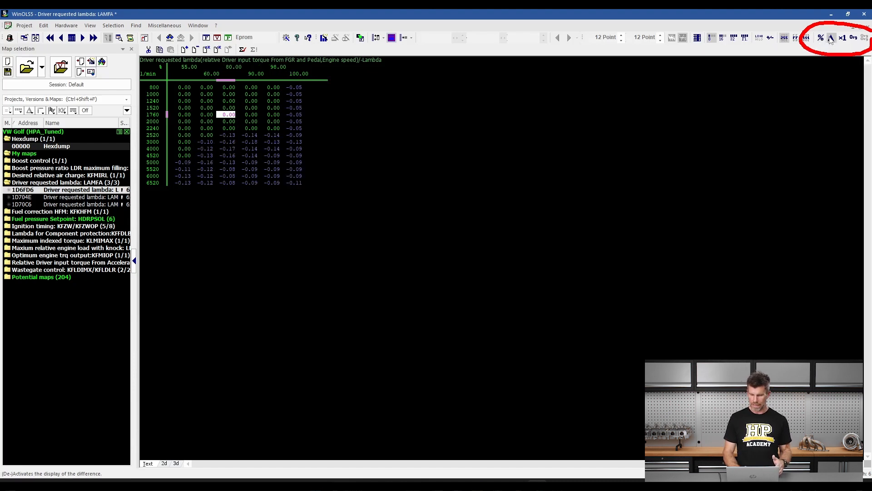
{"action": "left_click", "coordinate": [831, 40]}
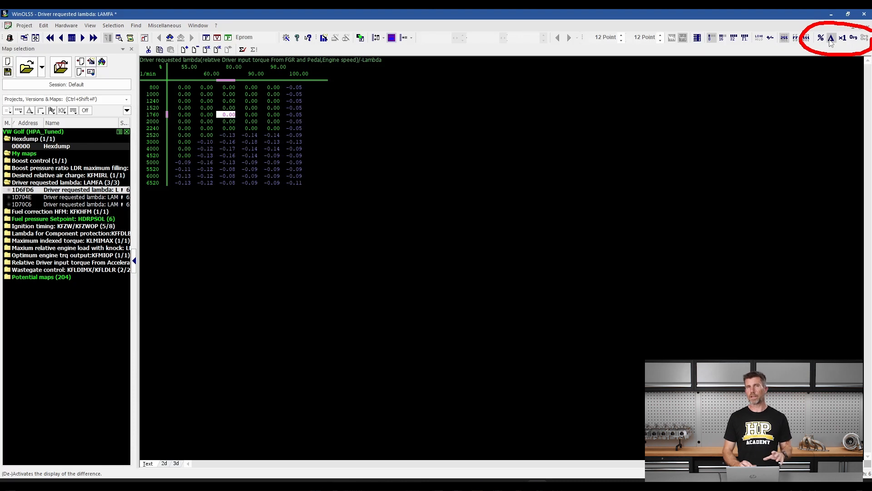
{"action": "left_click", "coordinate": [831, 41]}
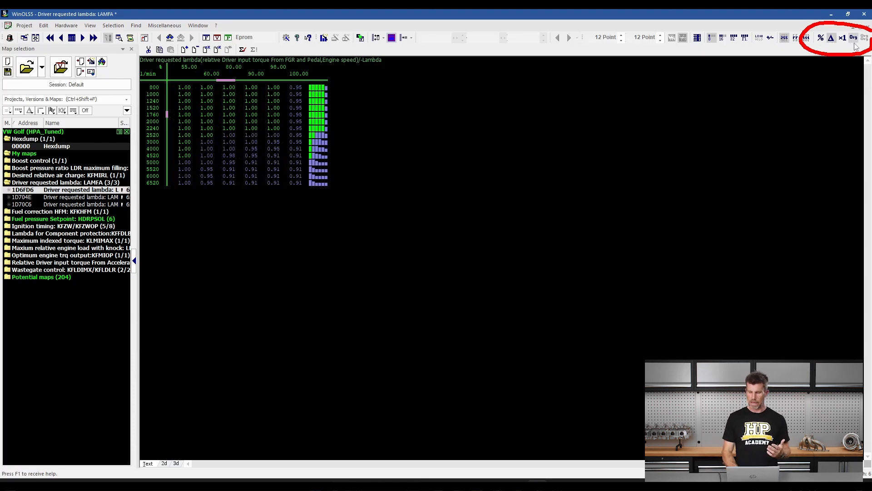
Step: Toggle the ×1 and difference displays of the LAMFA map and return it to the tuned version's values
{"action": "left_click", "coordinate": [843, 40]}
{"action": "left_click", "coordinate": [843, 40]}
{"action": "left_click", "coordinate": [831, 40]}
{"action": "left_click", "coordinate": [831, 40]}
{"action": "left_click", "coordinate": [842, 40]}
{"action": "left_click", "coordinate": [843, 40]}
{"action": "left_click", "coordinate": [854, 39]}
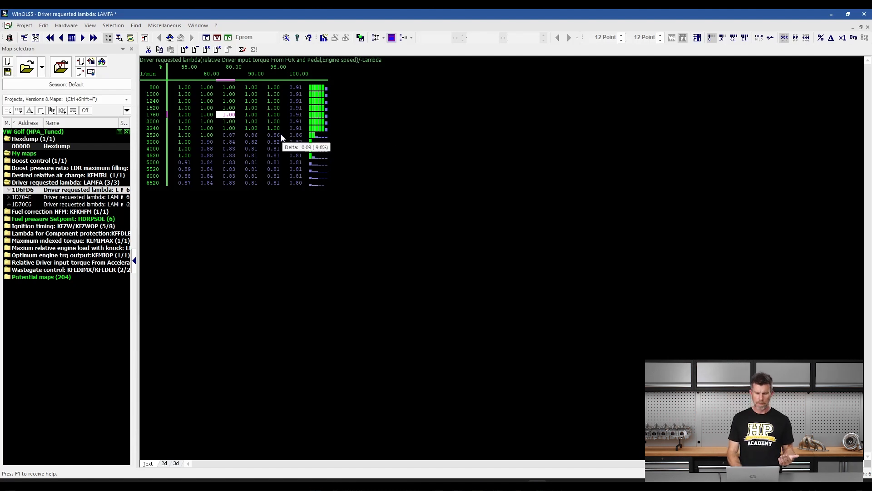
Step: Inspect the LAMFA map's properties for the engine speed axis, the torque axis and the map itself, closing them without changes
{"action": "left_click", "coordinate": [159, 136]}
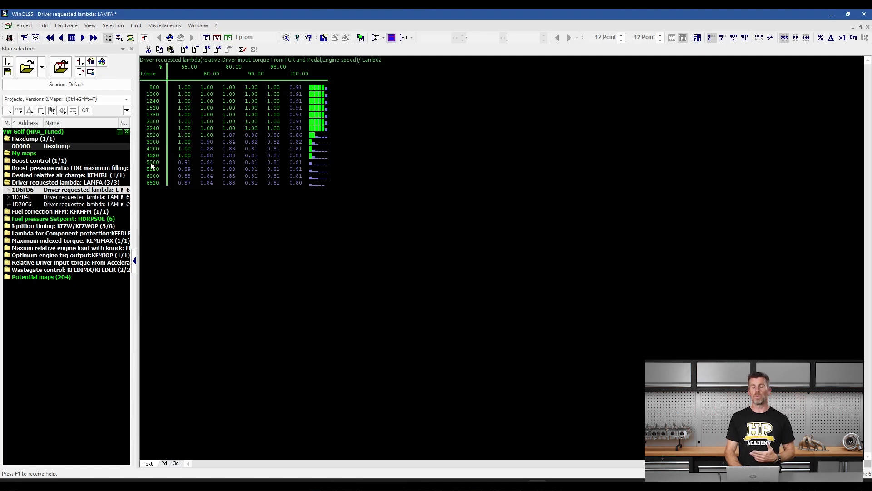
{"action": "double_click", "coordinate": [158, 137]}
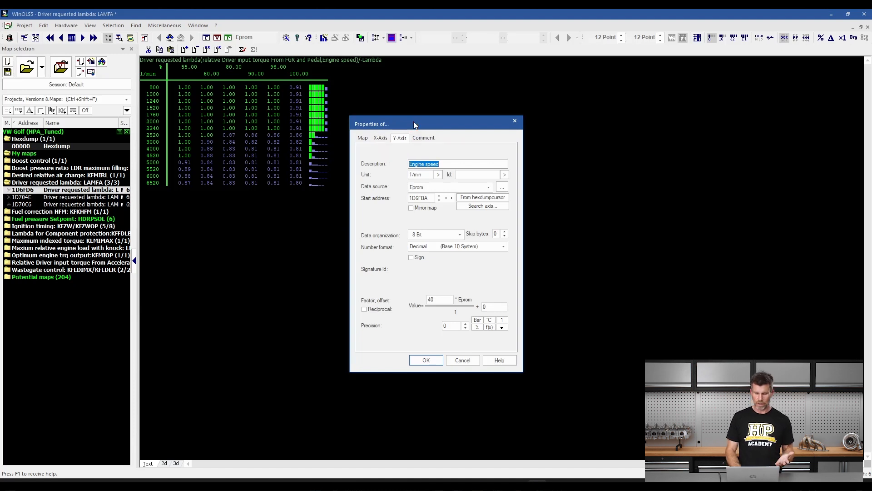
{"action": "left_click", "coordinate": [380, 138]}
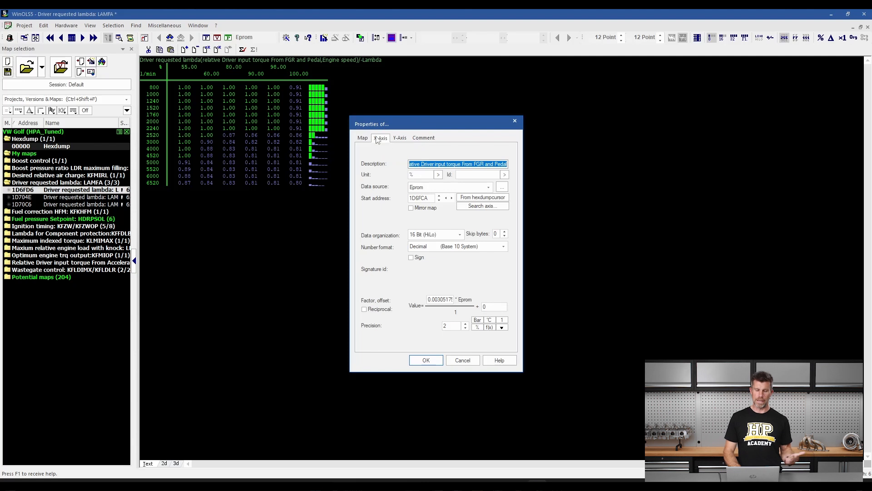
{"action": "left_click", "coordinate": [363, 138]}
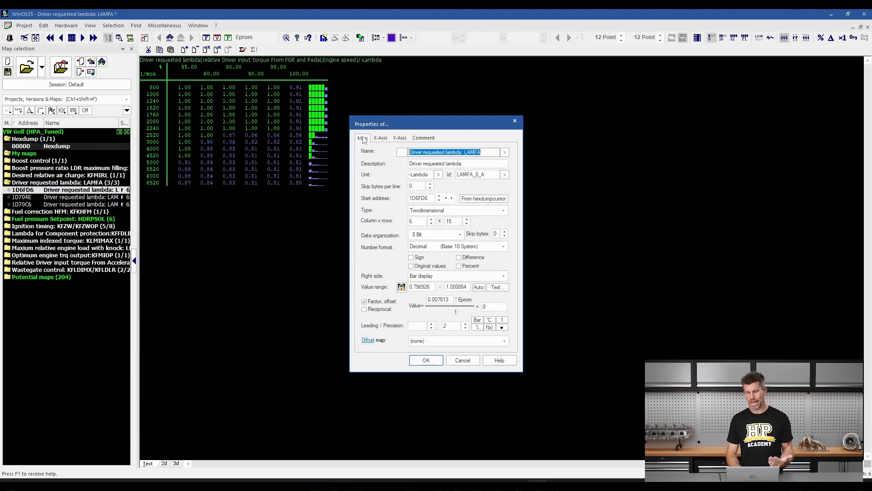
{"action": "left_click", "coordinate": [514, 120]}
Step: Reopen the LAMFA map's properties from its torque axis and examine the engine speed axis description, unit and conversion factor
{"action": "double_click", "coordinate": [225, 73]}
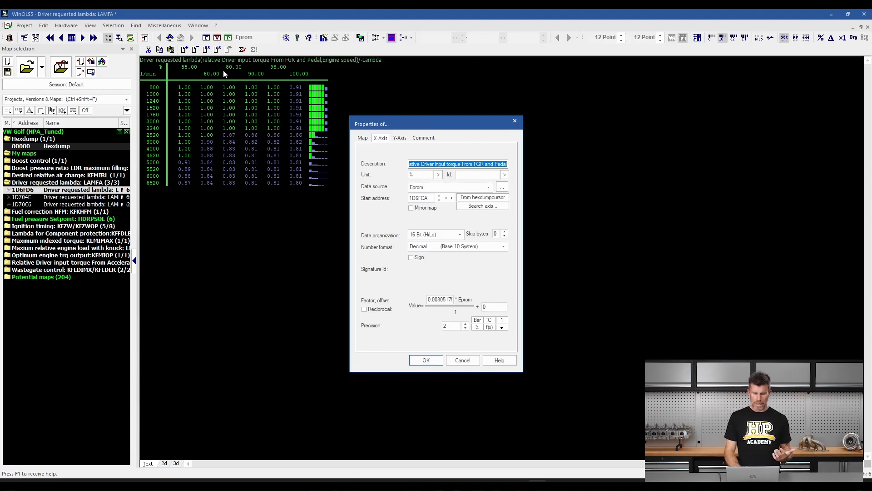
{"action": "left_click", "coordinate": [398, 139]}
{"action": "mouse_move", "coordinate": [457, 163]}
{"action": "left_mouse_down"}
{"action": "mouse_move", "coordinate": [430, 152]}
{"action": "mouse_move", "coordinate": [394, 169]}
{"action": "mouse_move", "coordinate": [454, 174]}
{"action": "mouse_move", "coordinate": [456, 161]}
{"action": "left_mouse_up"}
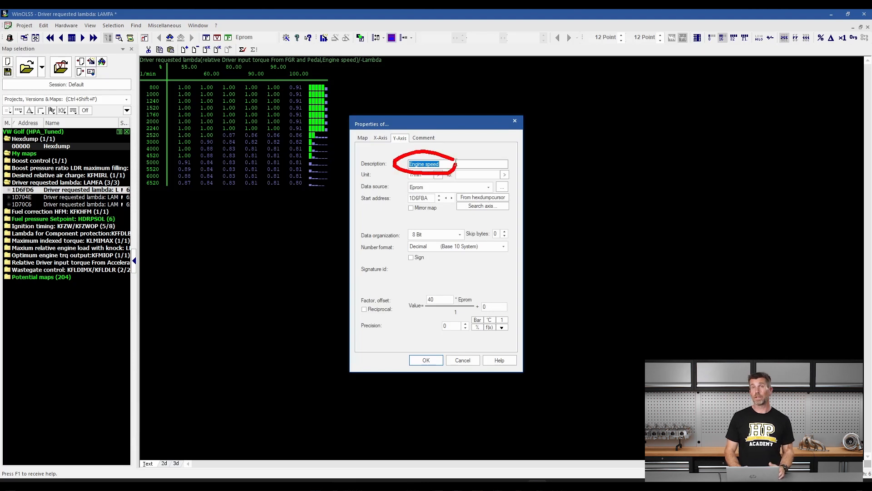
{"action": "key", "text": "Escape"}
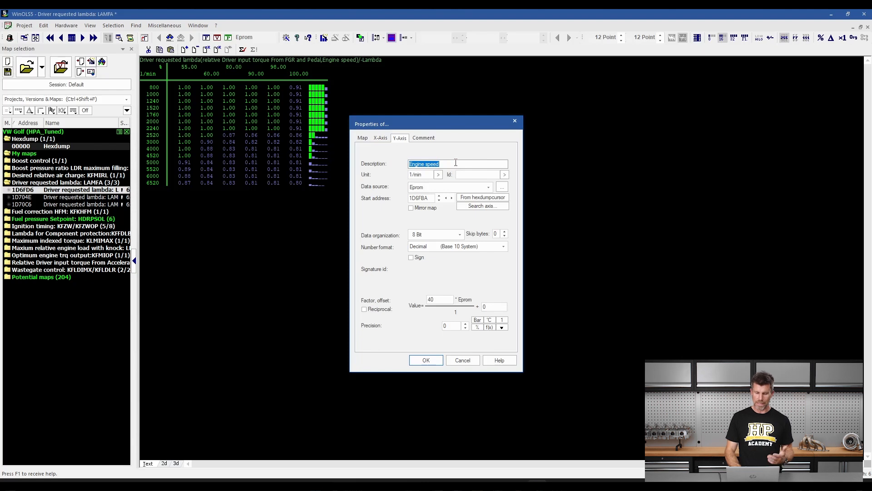
{"action": "mouse_move", "coordinate": [440, 164]}
{"action": "left_mouse_down"}
{"action": "mouse_move", "coordinate": [402, 165]}
{"action": "mouse_move", "coordinate": [411, 182]}
{"action": "mouse_move", "coordinate": [443, 181]}
{"action": "mouse_move", "coordinate": [442, 171]}
{"action": "left_mouse_up"}
{"action": "key", "text": "Escape"}
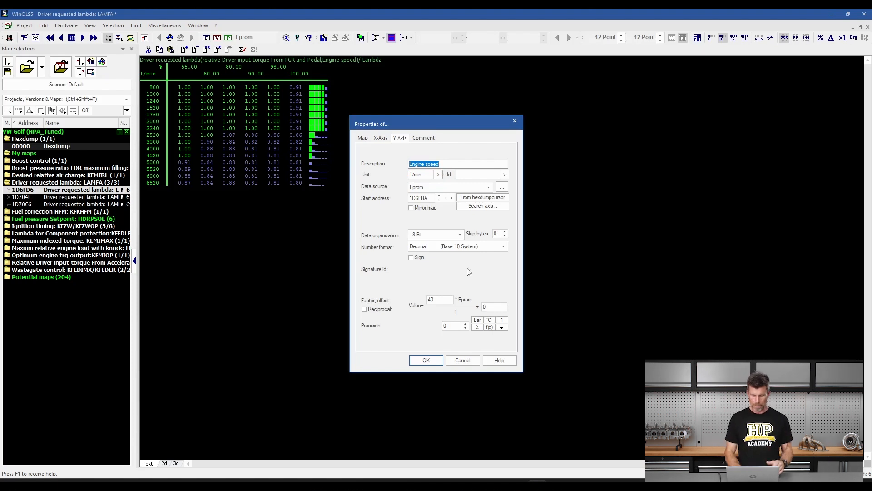
{"action": "mouse_move", "coordinate": [498, 291]}
{"action": "left_mouse_down"}
{"action": "mouse_move", "coordinate": [421, 289]}
{"action": "mouse_move", "coordinate": [352, 301]}
{"action": "mouse_move", "coordinate": [377, 347]}
{"action": "mouse_move", "coordinate": [492, 344]}
{"action": "mouse_move", "coordinate": [518, 300]}
{"action": "mouse_move", "coordinate": [503, 293]}
{"action": "left_mouse_up"}
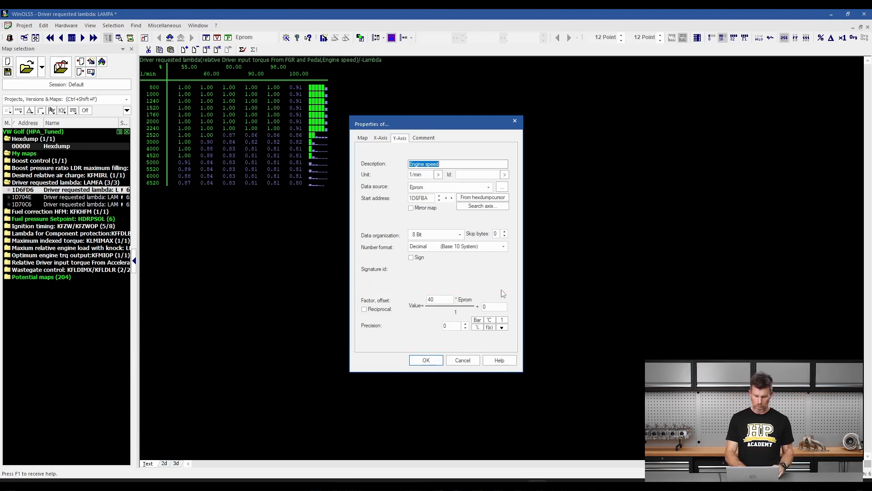
{"action": "mouse_move", "coordinate": [444, 291]}
{"action": "left_mouse_down"}
{"action": "mouse_move", "coordinate": [427, 316]}
{"action": "mouse_move", "coordinate": [435, 290]}
{"action": "left_mouse_up"}
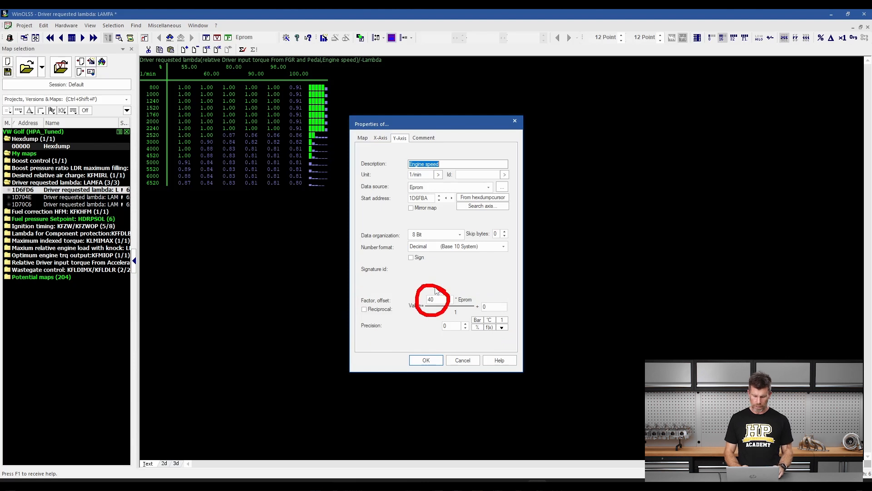
Step: Try a factor of 1 on the engine speed axis and restore it to 40
{"action": "left_click", "coordinate": [436, 299]}
{"action": "key", "text": "BackSpace"}
{"action": "key", "text": "BackSpace"}
{"action": "type", "text": "1"}
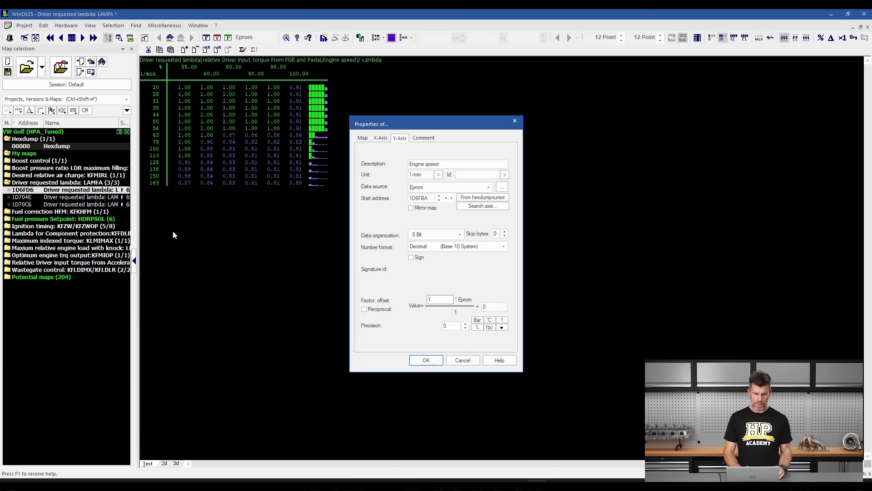
{"action": "mouse_move", "coordinate": [169, 183]}
{"action": "left_mouse_down"}
{"action": "mouse_move", "coordinate": [173, 93]}
{"action": "mouse_move", "coordinate": [139, 101]}
{"action": "mouse_move", "coordinate": [135, 186]}
{"action": "left_mouse_up"}
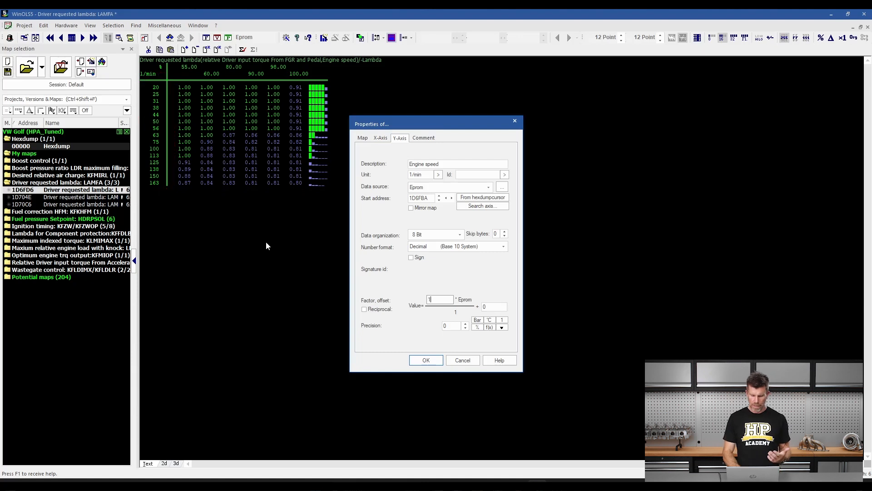
{"action": "key", "text": "BackSpace"}
{"action": "type", "text": "40"}
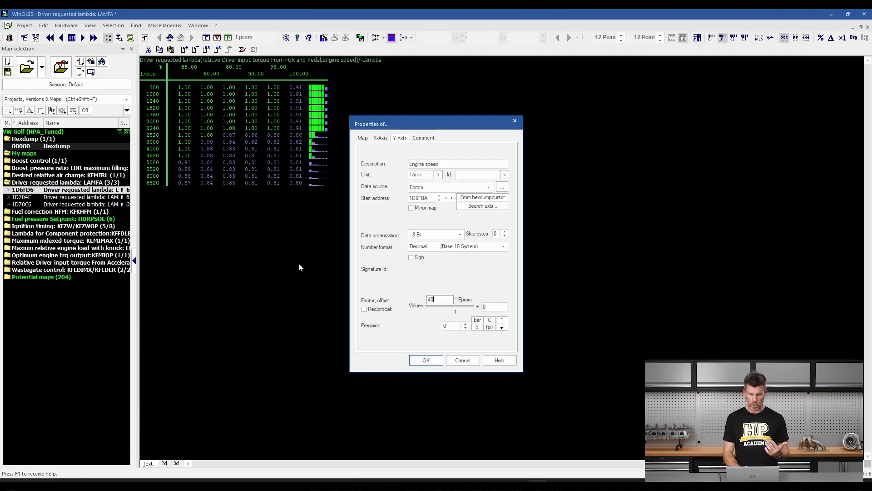
Step: Review the LAMFA map's own name, description and unit in its properties
{"action": "left_click", "coordinate": [363, 138]}
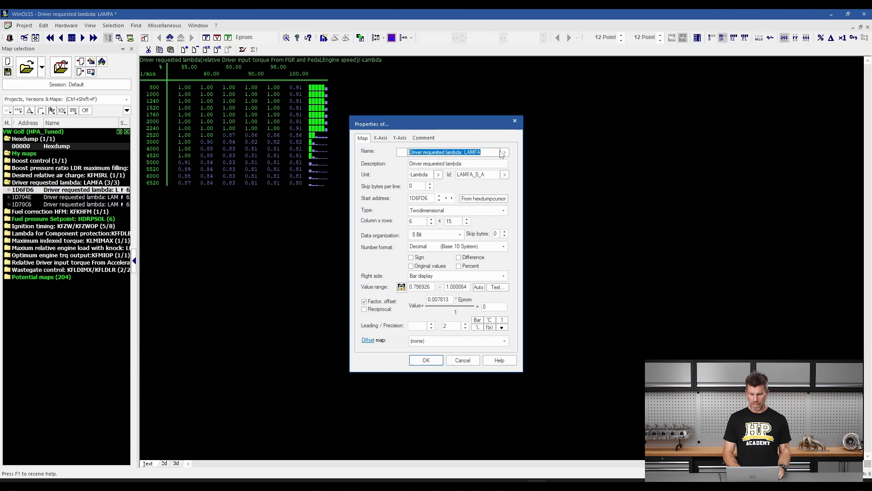
{"action": "mouse_move", "coordinate": [505, 145]}
{"action": "left_mouse_down"}
{"action": "mouse_move", "coordinate": [414, 138]}
{"action": "mouse_move", "coordinate": [405, 156]}
{"action": "mouse_move", "coordinate": [411, 171]}
{"action": "mouse_move", "coordinate": [484, 173]}
{"action": "mouse_move", "coordinate": [507, 147]}
{"action": "left_mouse_up"}
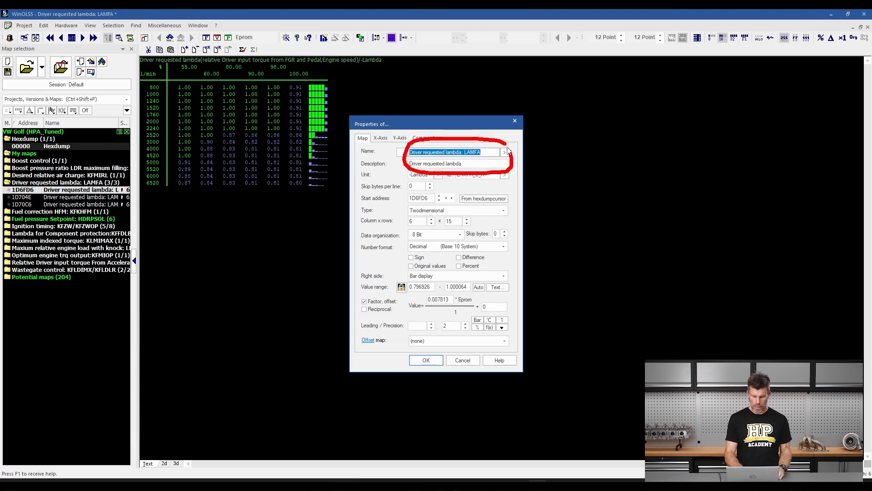
{"action": "mouse_move", "coordinate": [448, 168]}
{"action": "left_mouse_down"}
{"action": "mouse_move", "coordinate": [400, 181]}
{"action": "mouse_move", "coordinate": [449, 182]}
{"action": "mouse_move", "coordinate": [445, 173]}
{"action": "left_mouse_up"}
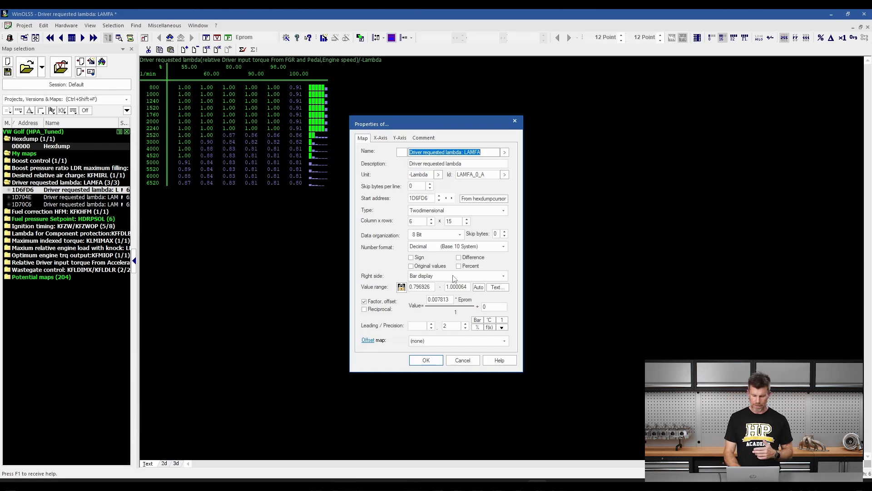
Step: Try a display precision of 0 for the LAMFA map, restore it to 2 and cancel the properties
{"action": "left_click", "coordinate": [465, 329]}
{"action": "left_click", "coordinate": [465, 328]}
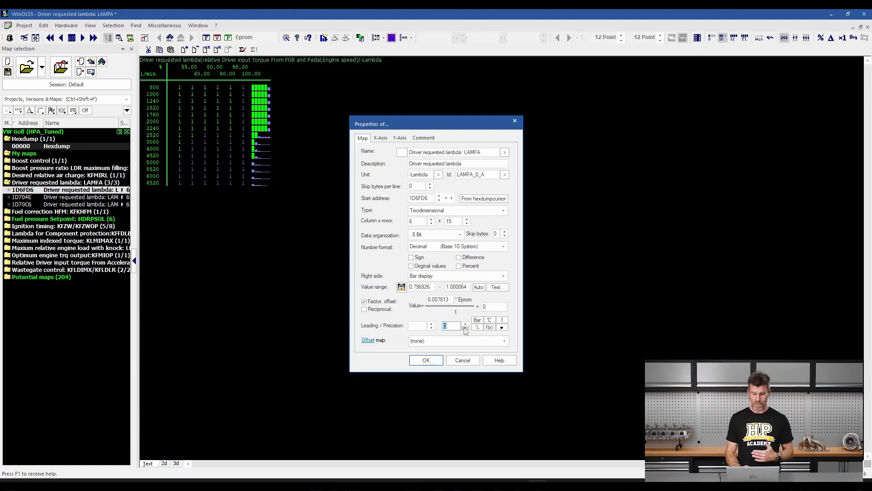
{"action": "left_click", "coordinate": [464, 327]}
{"action": "left_click", "coordinate": [464, 327]}
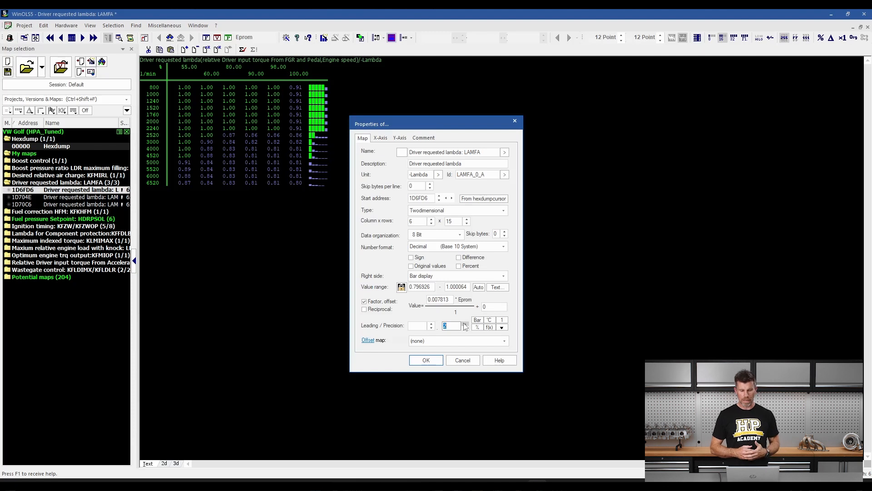
{"action": "left_click", "coordinate": [457, 359]}
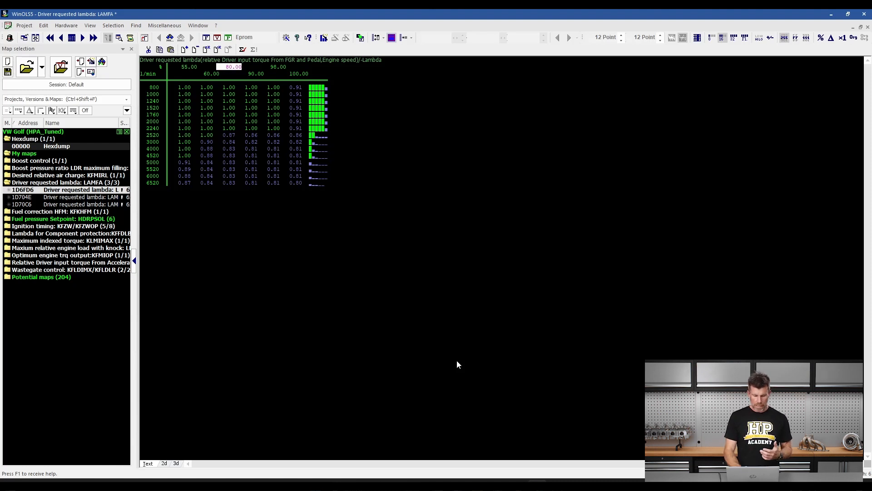
Step: View the LAMFA map in 3D with optimized view parameters, and close the map to return to the Hexdump
{"action": "left_click", "coordinate": [176, 463]}
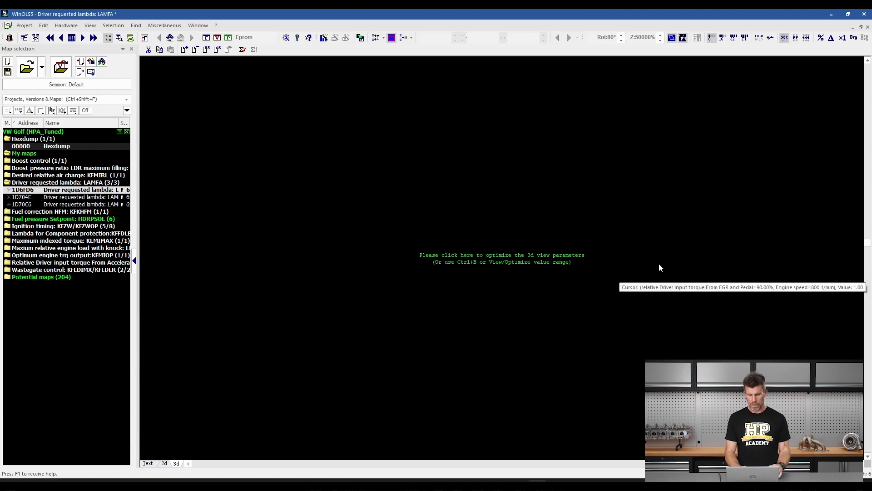
{"action": "mouse_move", "coordinate": [600, 241]}
{"action": "left_mouse_down"}
{"action": "mouse_move", "coordinate": [416, 238]}
{"action": "mouse_move", "coordinate": [456, 285]}
{"action": "mouse_move", "coordinate": [617, 264]}
{"action": "left_mouse_up"}
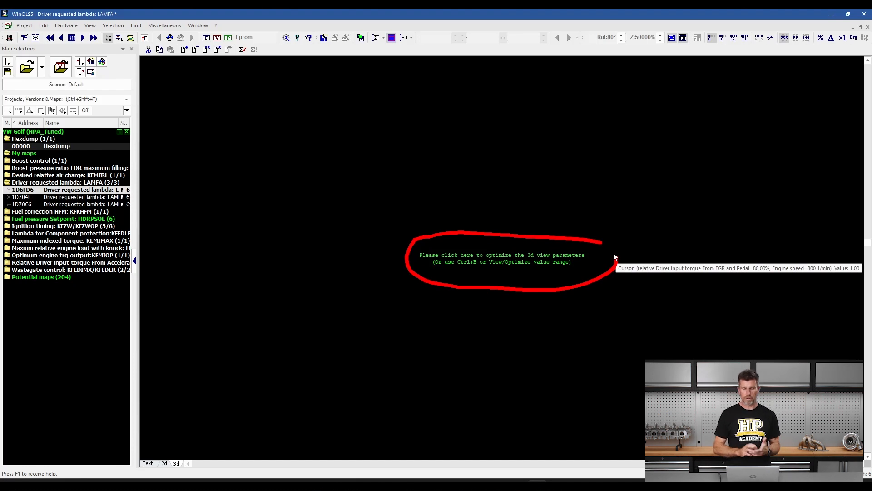
{"action": "left_click", "coordinate": [551, 272]}
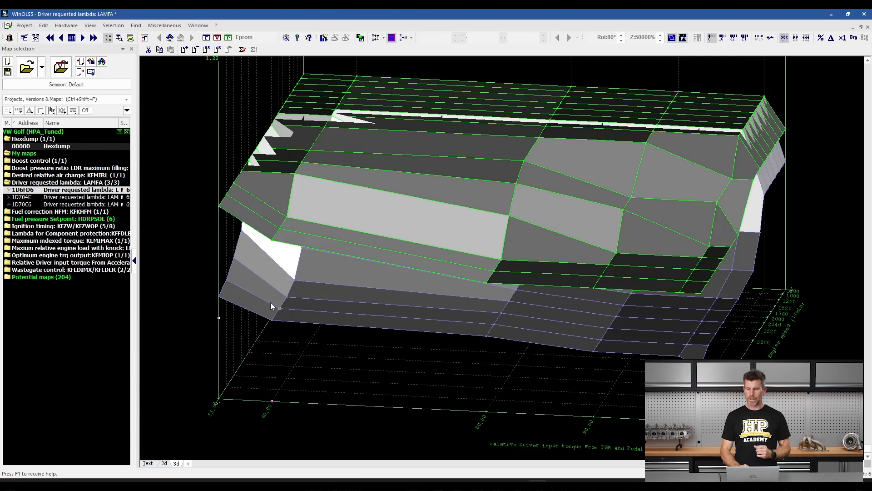
{"action": "left_click", "coordinate": [867, 28]}
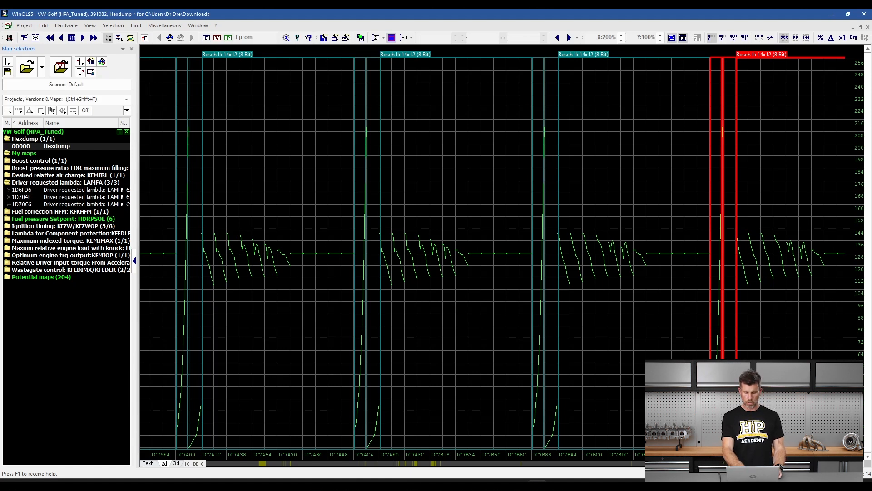
Step: Browse forward and back through the 2D Hexdump to examine the changed areas of the KFZW ignition timing maps
{"action": "key", "text": "Page_Down"}
{"action": "key", "text": "Page_Down"}
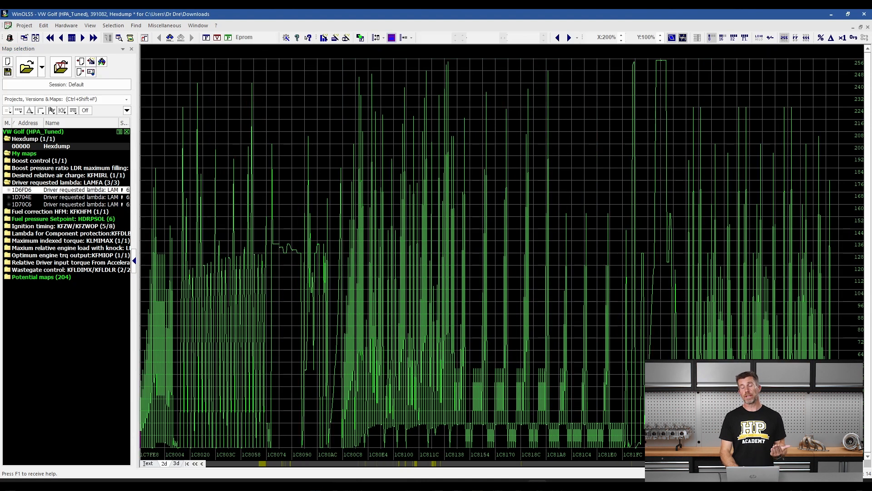
{"action": "key", "text": "Page_Down"}
{"action": "key", "text": "Page_Down"}
{"action": "key", "text": "Page_Down"}
{"action": "key", "text": "Page_Down"}
{"action": "key", "text": "Page_Down"}
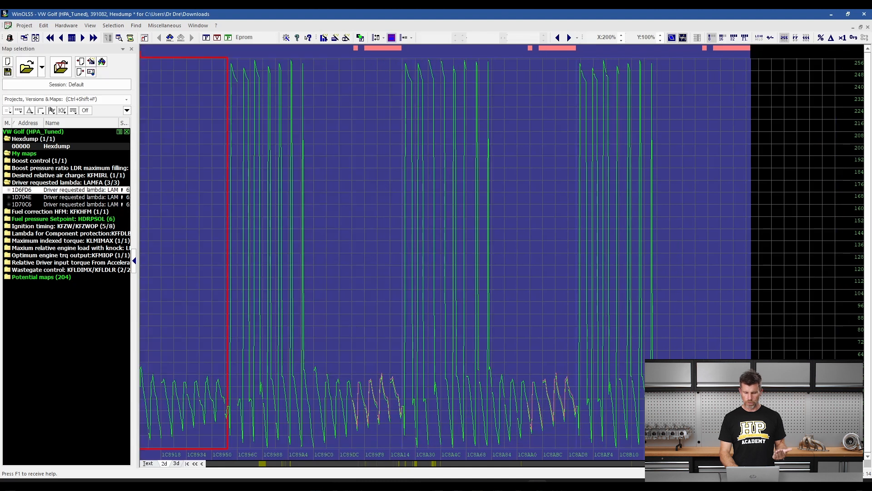
{"action": "key", "text": "Page_Down"}
{"action": "key", "text": "Page_Down"}
{"action": "key", "text": "Page_Down"}
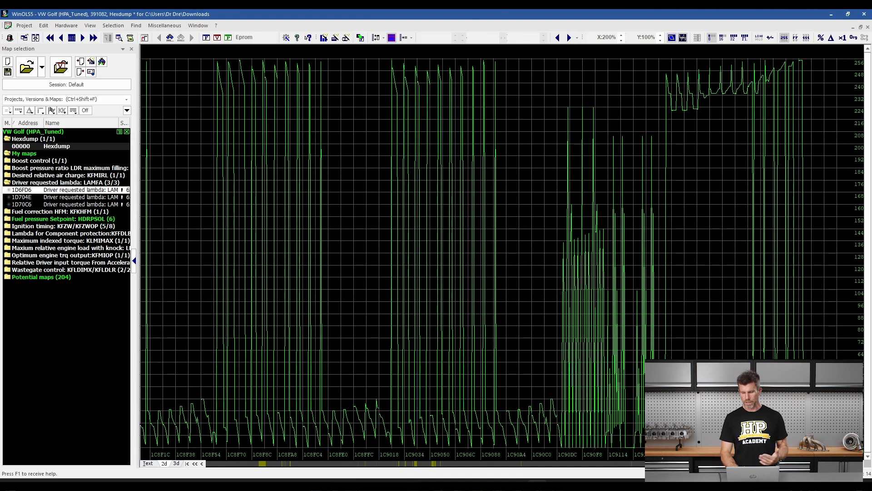
{"action": "key", "text": "Page_Up"}
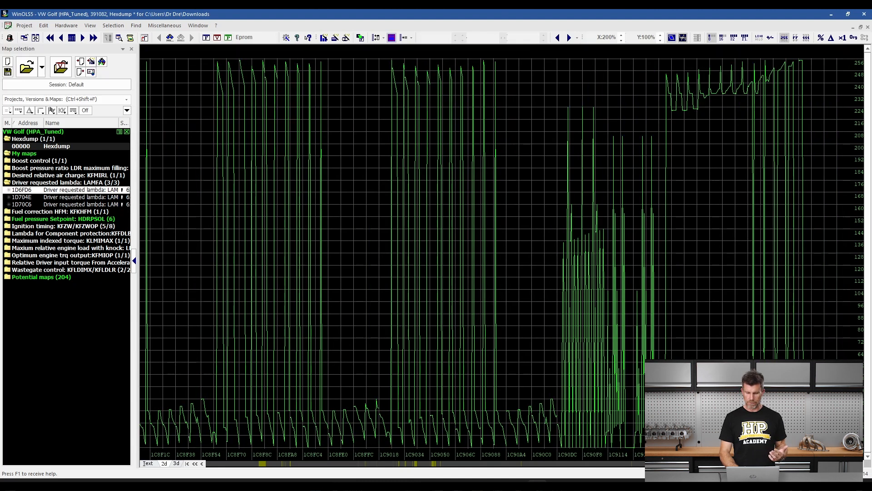
{"action": "key", "text": "Page_Up"}
{"action": "key", "text": "Page_Up"}
{"action": "key", "text": "Page_Up"}
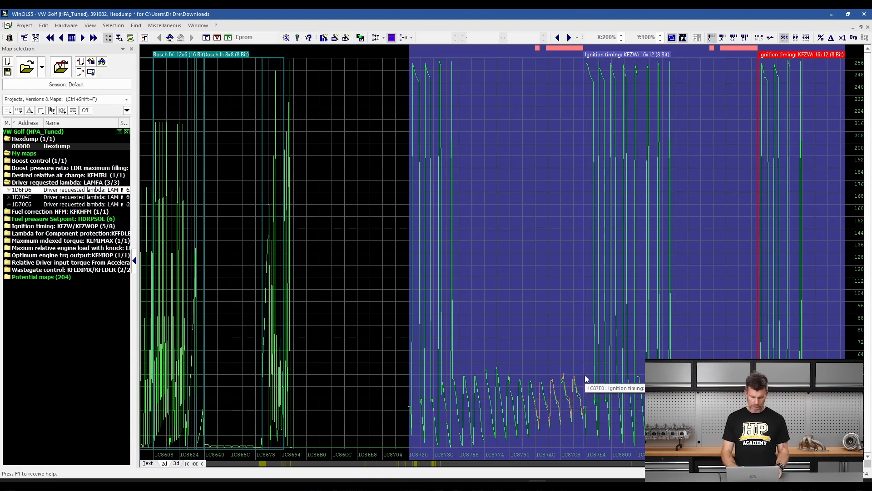
{"action": "mouse_move", "coordinate": [525, 365]}
{"action": "left_mouse_down"}
{"action": "mouse_move", "coordinate": [542, 435]}
{"action": "mouse_move", "coordinate": [584, 366]}
{"action": "left_mouse_up"}
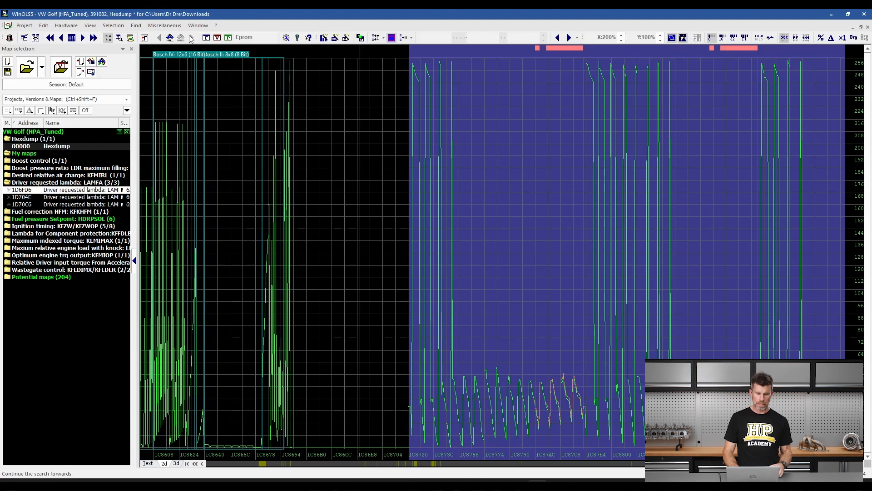
Step: Open the colour settings in the program configuration
{"action": "left_click", "coordinate": [177, 28]}
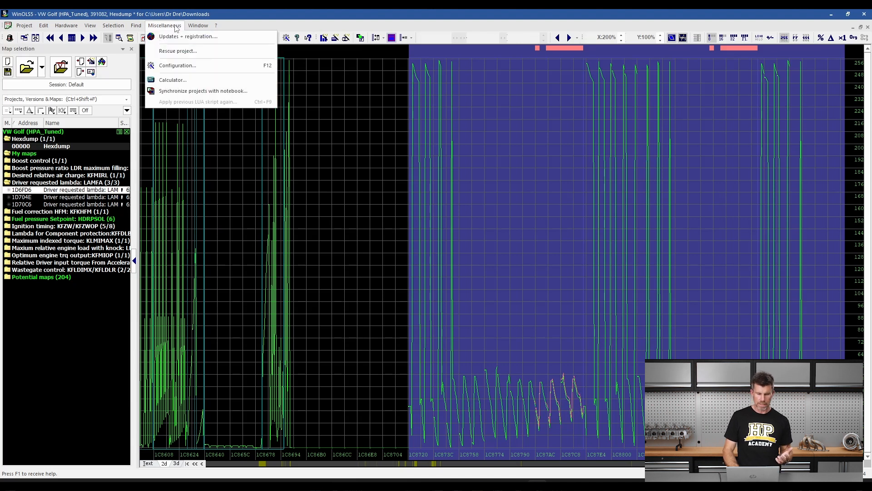
{"action": "left_click", "coordinate": [181, 67]}
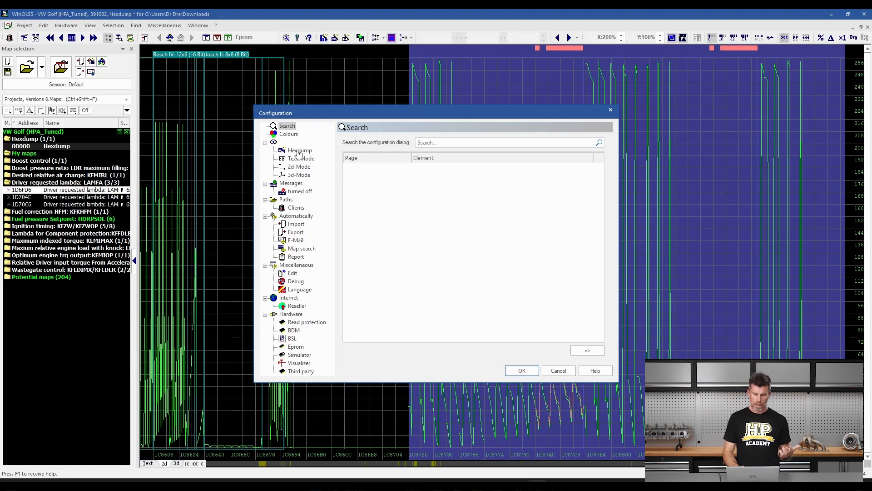
{"action": "left_click", "coordinate": [288, 134]}
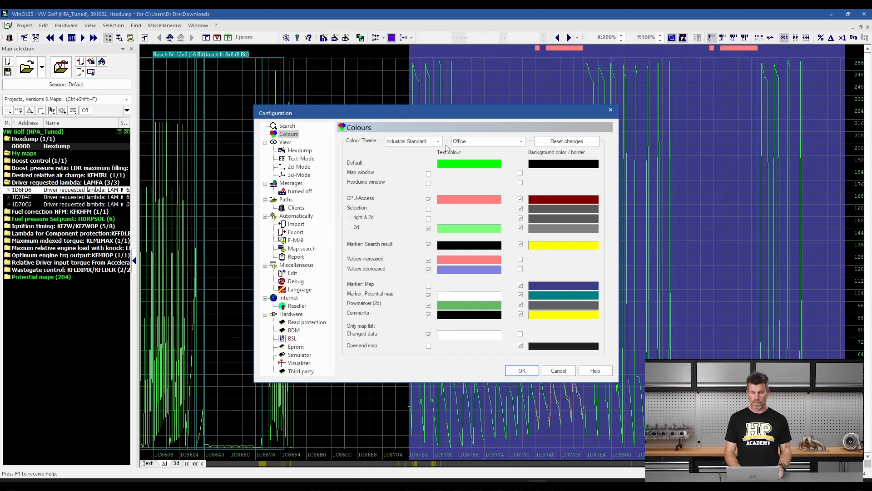
{"action": "mouse_move", "coordinate": [443, 134]}
{"action": "left_mouse_down"}
{"action": "mouse_move", "coordinate": [375, 129]}
{"action": "mouse_move", "coordinate": [385, 158]}
{"action": "mouse_move", "coordinate": [452, 152]}
{"action": "mouse_move", "coordinate": [444, 135]}
{"action": "left_mouse_up"}
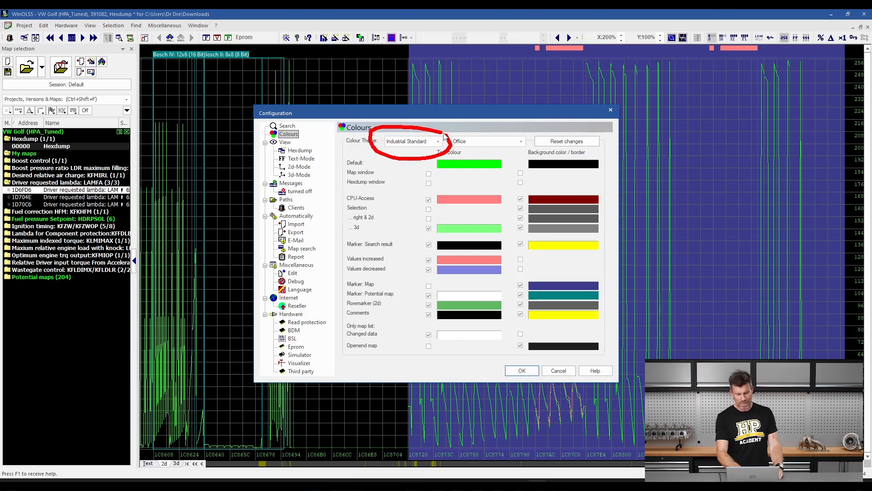
Step: Try the WinOLS and Windows colour themes, restore Industrial Standard and cancel the configuration
{"action": "left_click", "coordinate": [439, 141]}
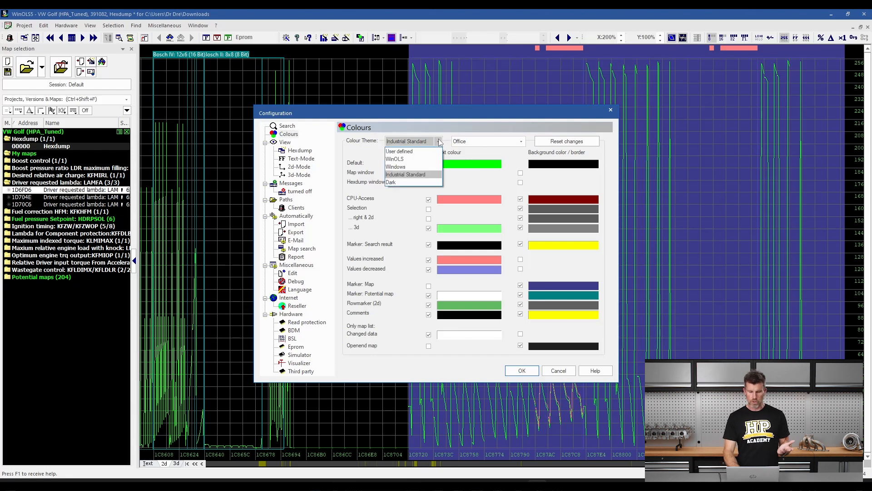
{"action": "left_click", "coordinate": [421, 160]}
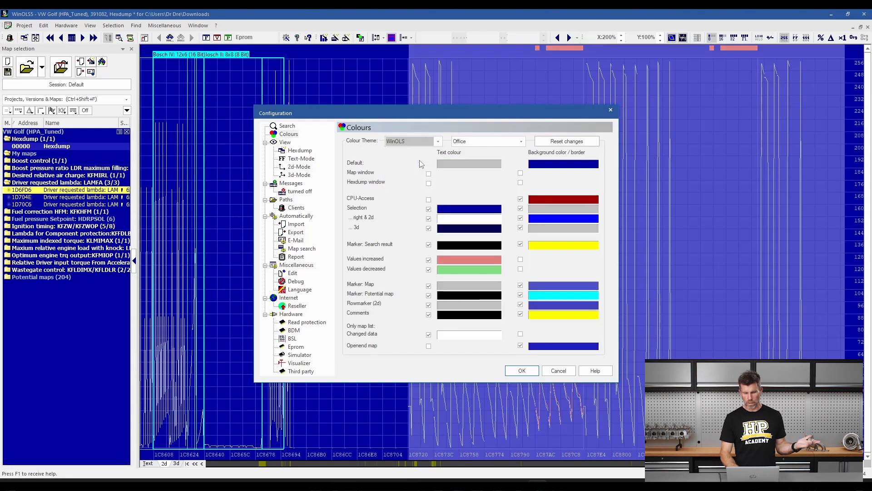
{"action": "left_click", "coordinate": [438, 141]}
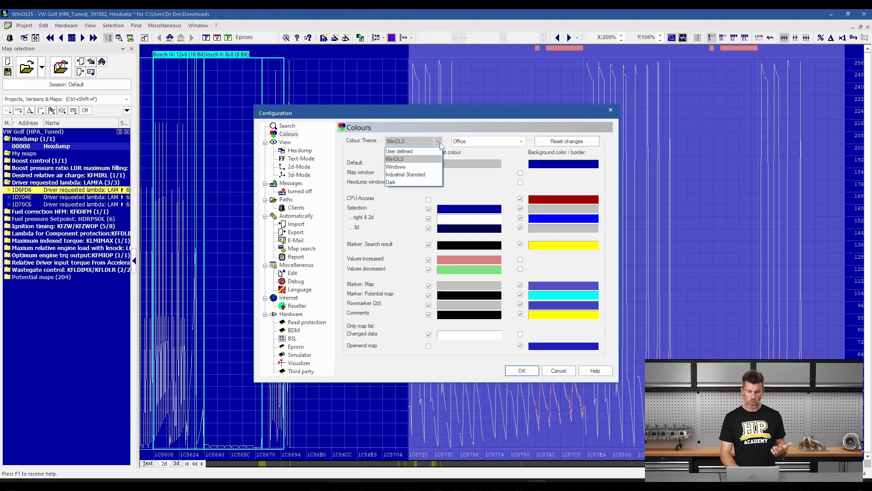
{"action": "left_click", "coordinate": [421, 167]}
{"action": "left_click", "coordinate": [438, 141]}
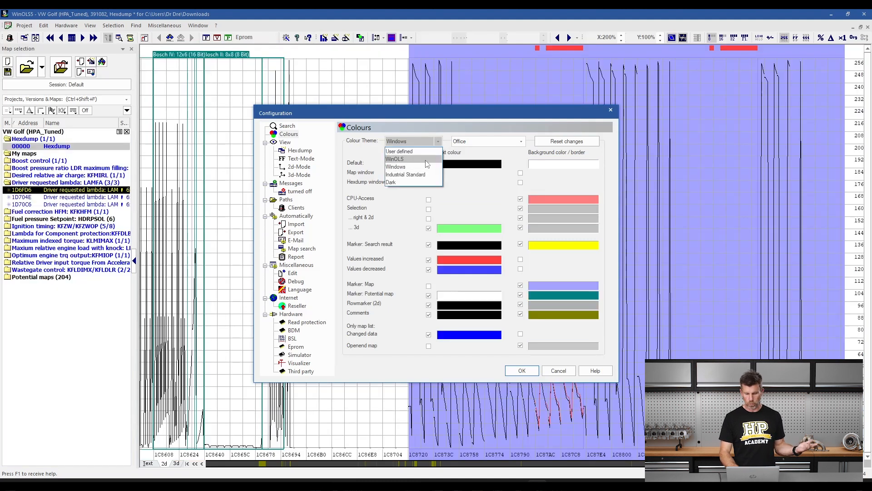
{"action": "left_click", "coordinate": [420, 176]}
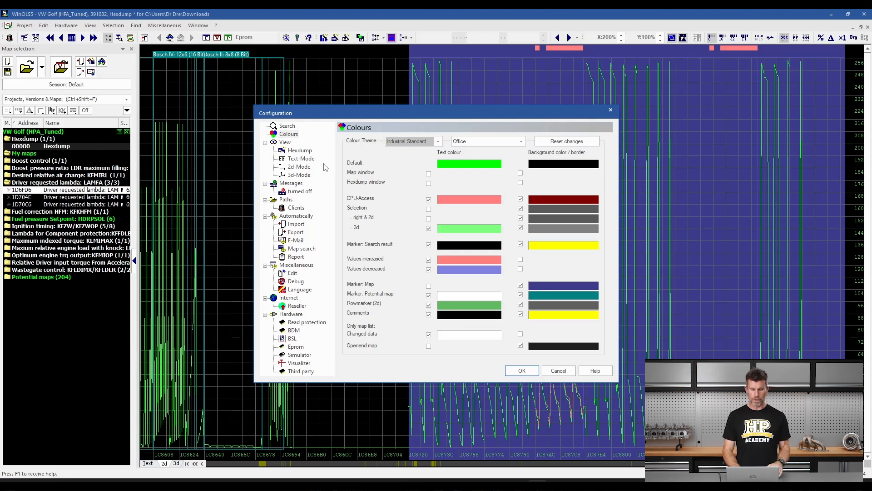
{"action": "mouse_move", "coordinate": [274, 133]}
{"action": "left_mouse_down"}
{"action": "mouse_move", "coordinate": [249, 262]}
{"action": "mouse_move", "coordinate": [248, 341]}
{"action": "mouse_move", "coordinate": [319, 392]}
{"action": "mouse_move", "coordinate": [335, 351]}
{"action": "mouse_move", "coordinate": [343, 279]}
{"action": "mouse_move", "coordinate": [325, 154]}
{"action": "mouse_move", "coordinate": [286, 141]}
{"action": "left_mouse_up"}
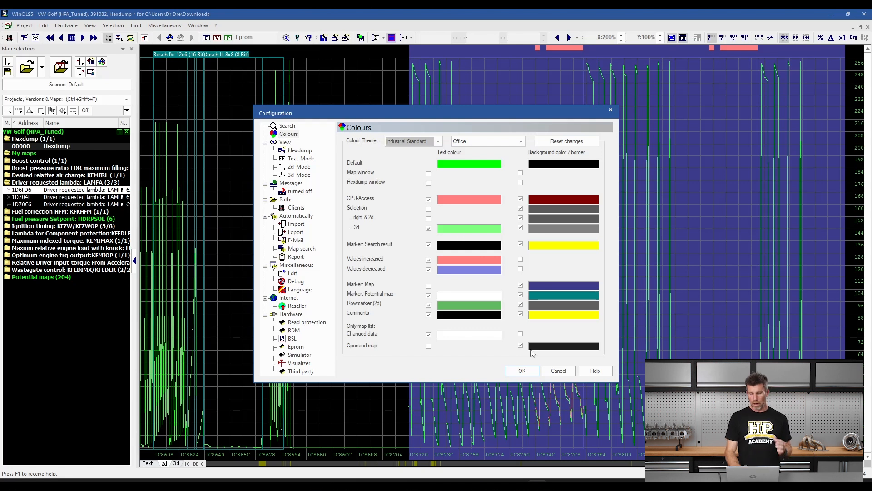
{"action": "left_click", "coordinate": [552, 371]}
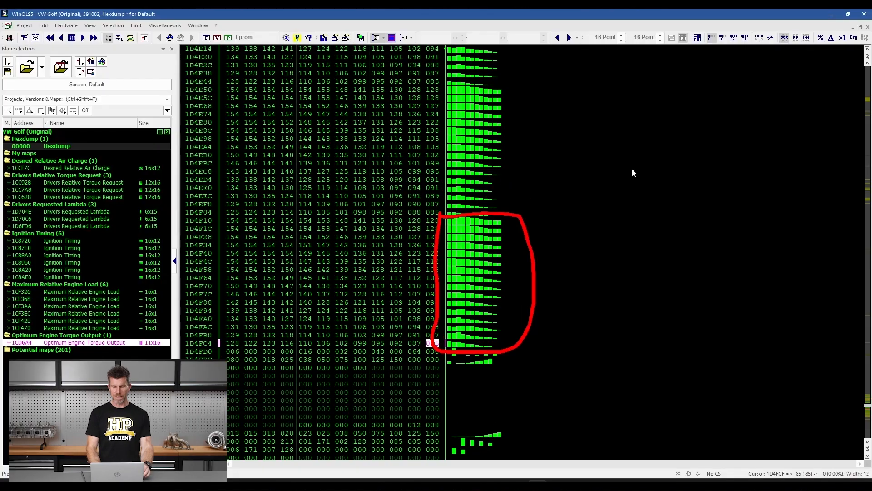
Step: Select the map data block spanning rows 1D4F10 to 1D4FC4 in the original file's Hexdump
{"action": "left_click_drag", "start_coordinate": [432, 343], "coordinate": [234, 226]}
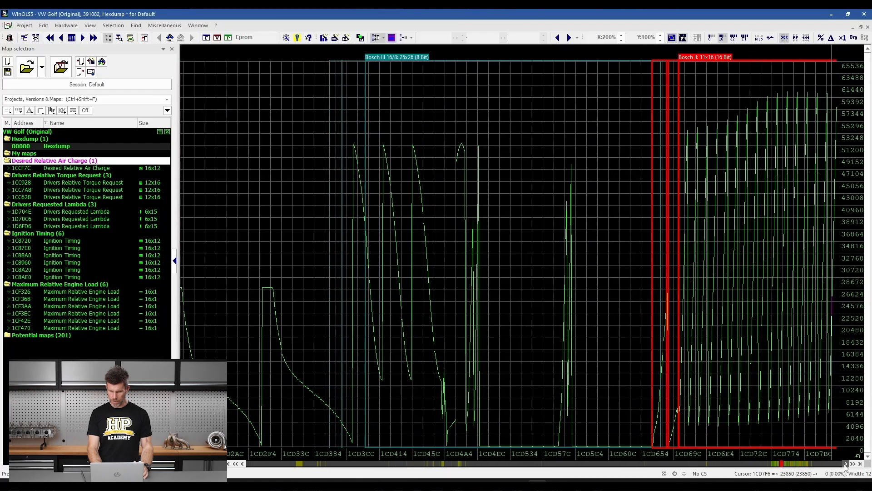
Step: Locate the Bosch II 11x16 potential map in the 2D Hexdump, enlarge it to 400% horizontally and open it
{"action": "left_click_drag", "start_coordinate": [845, 463], "coordinate": [846, 465]}
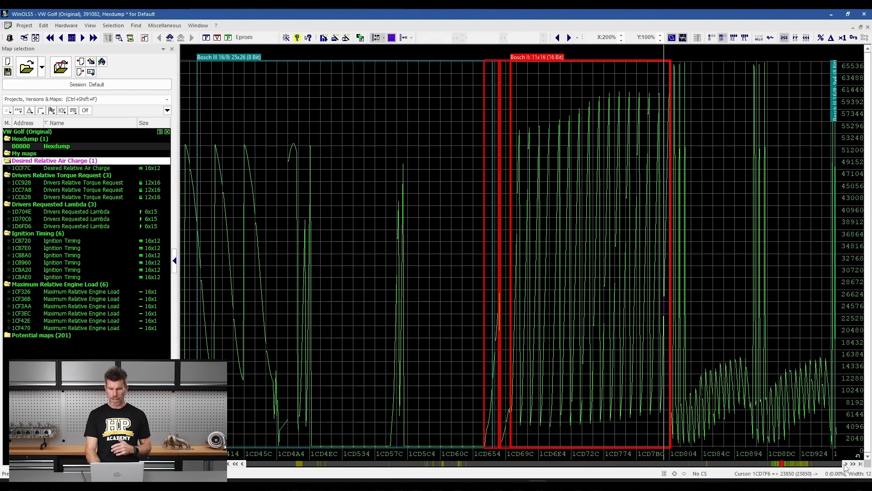
{"action": "left_click", "coordinate": [621, 35]}
{"action": "left_click", "coordinate": [597, 483]}
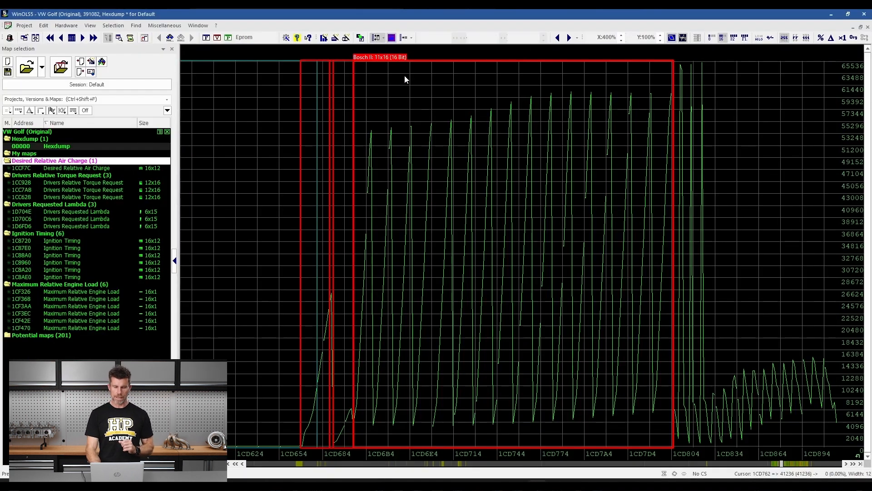
{"action": "double_click", "coordinate": [406, 79]}
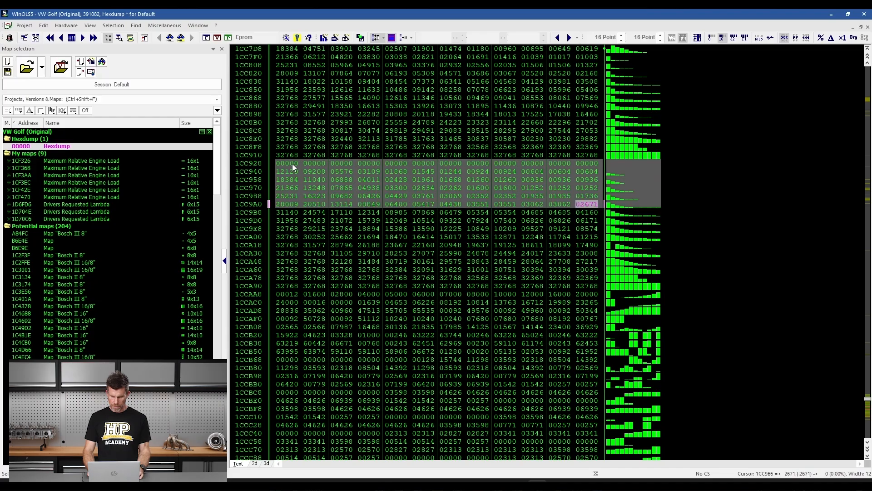
Step: Extend the Hexdump selection starting at 1CC928 through row 1CCA90 and create a 12x16 map from it
{"action": "key", "text": "shift+Down"}
{"action": "key", "text": "shift+Down"}
{"action": "key", "text": "shift+Down"}
{"action": "key", "text": "shift+Down"}
{"action": "key", "text": "shift+Down"}
{"action": "key", "text": "shift+Down"}
{"action": "key", "text": "shift+Down"}
{"action": "key", "text": "shift+Down"}
{"action": "key", "text": "shift+Down"}
{"action": "key", "text": "shift+Down"}
{"action": "key", "text": "k"}
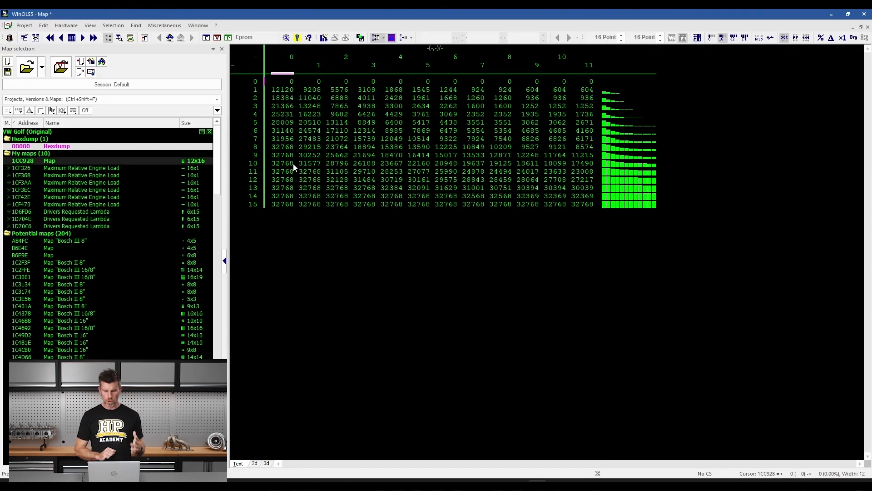
Step: Set the new map's name and description to "Drivers Relative Torque Request" and its unit to %
{"action": "type", "text": "Drivers Relative Torque Request"}
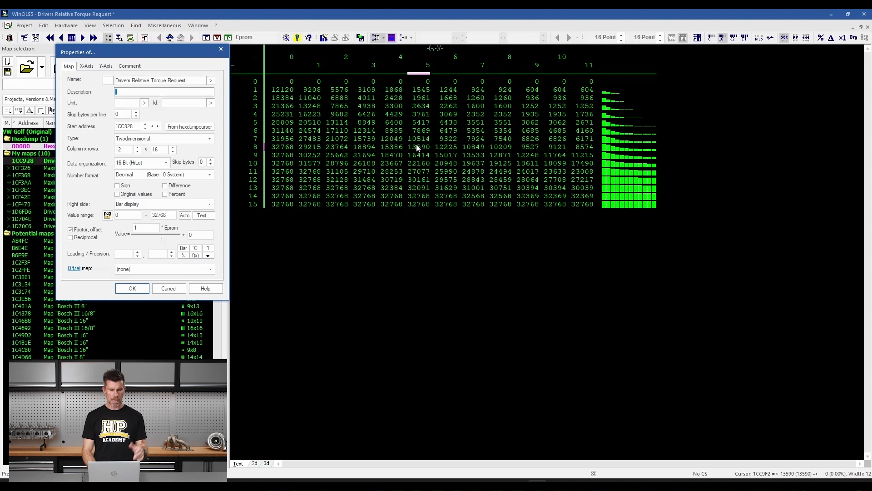
{"action": "type", "text": "Drivers Relative Torque Request"}
{"action": "left_click", "coordinate": [144, 102]}
{"action": "key", "text": "Escape"}
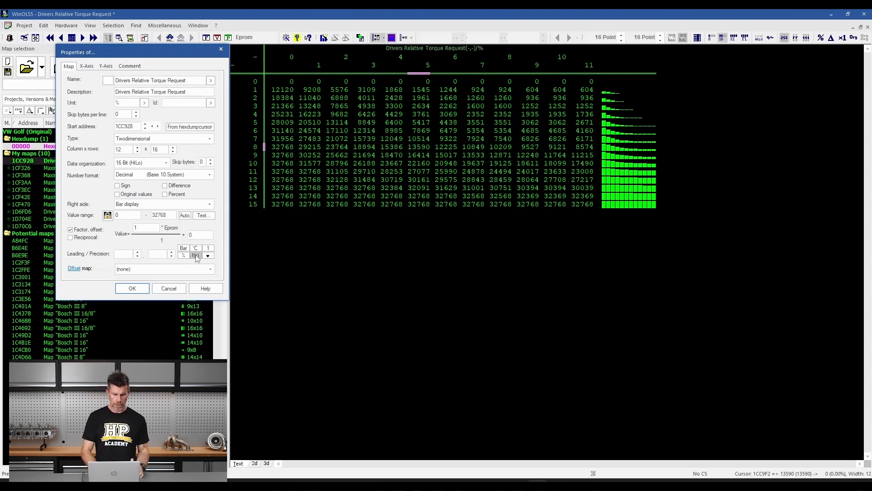